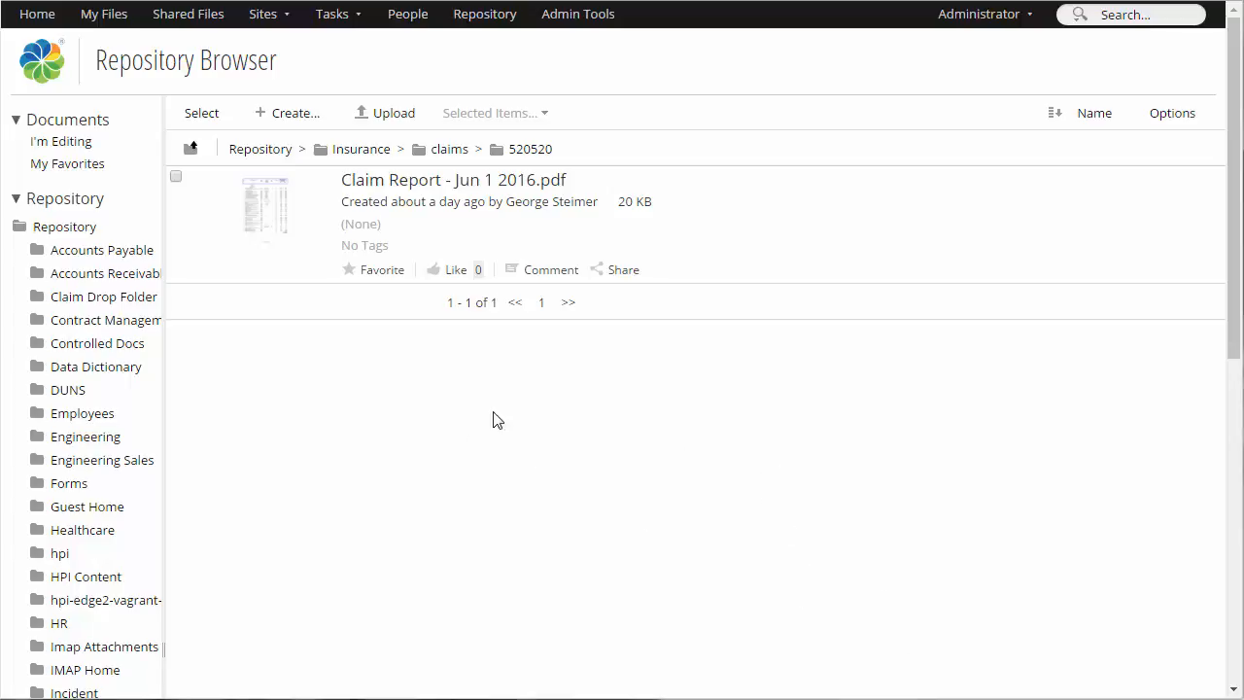
{"action": "mouse_move", "coordinate": [321, 264]}
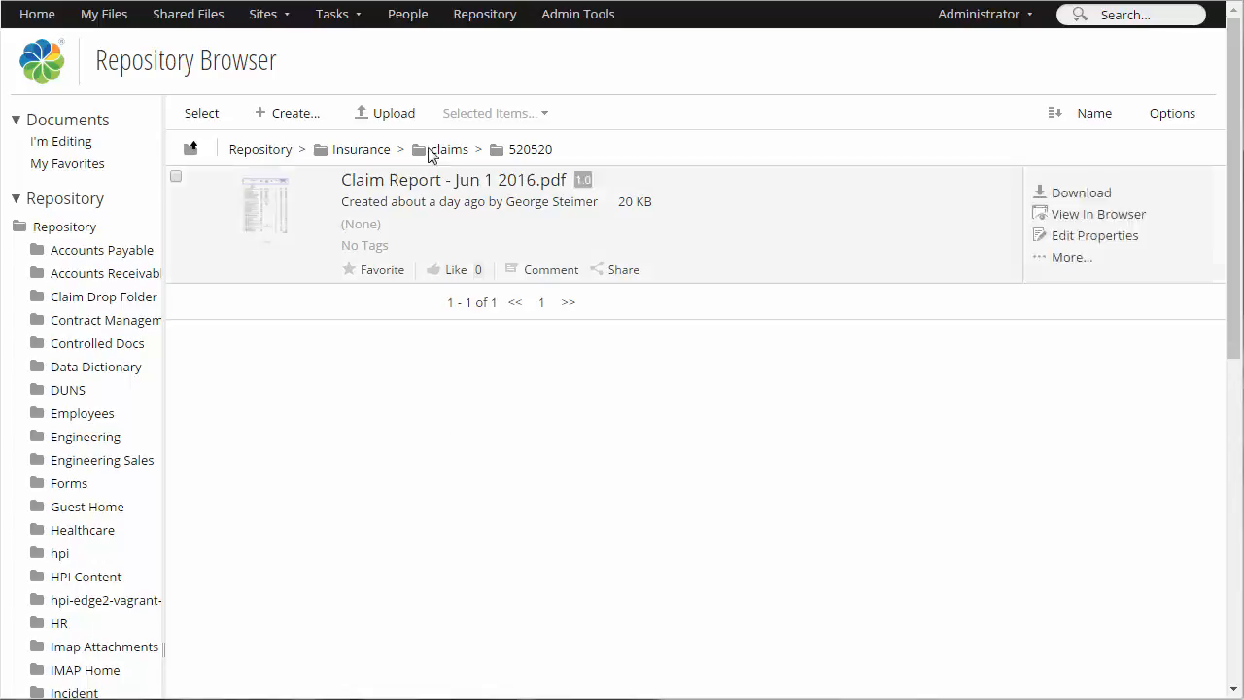
{"action": "left_click", "coordinate": [391, 117]}
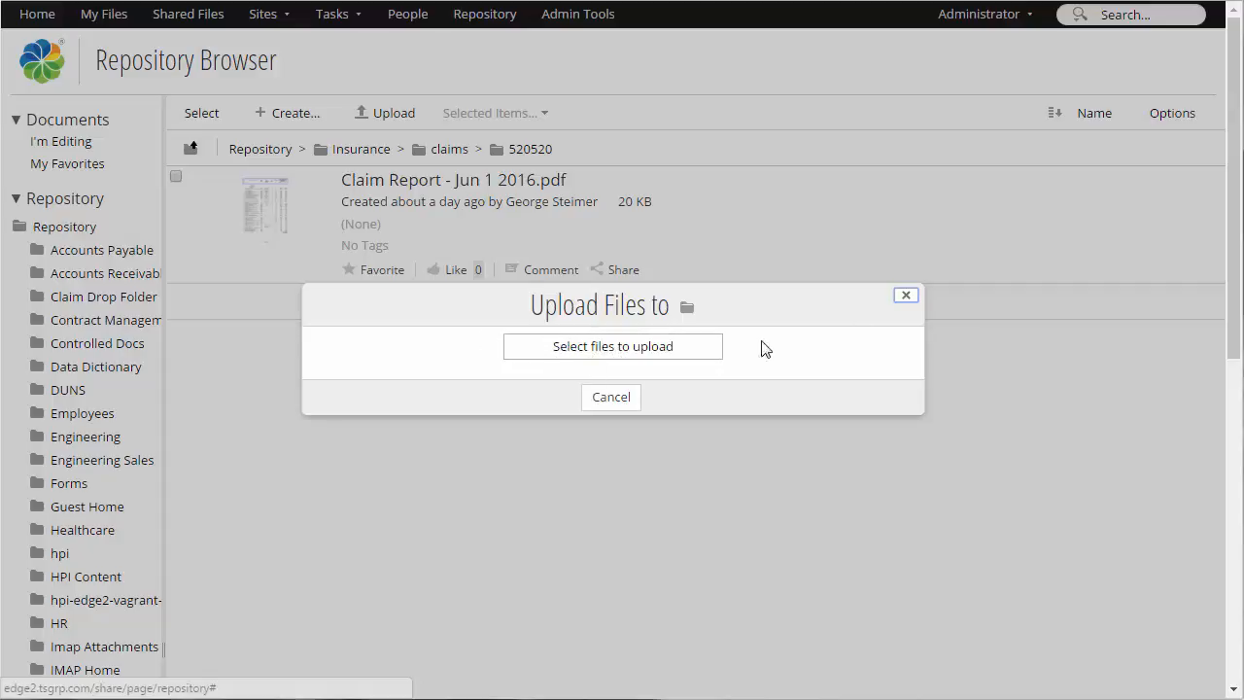
{"action": "left_click", "coordinate": [909, 298]}
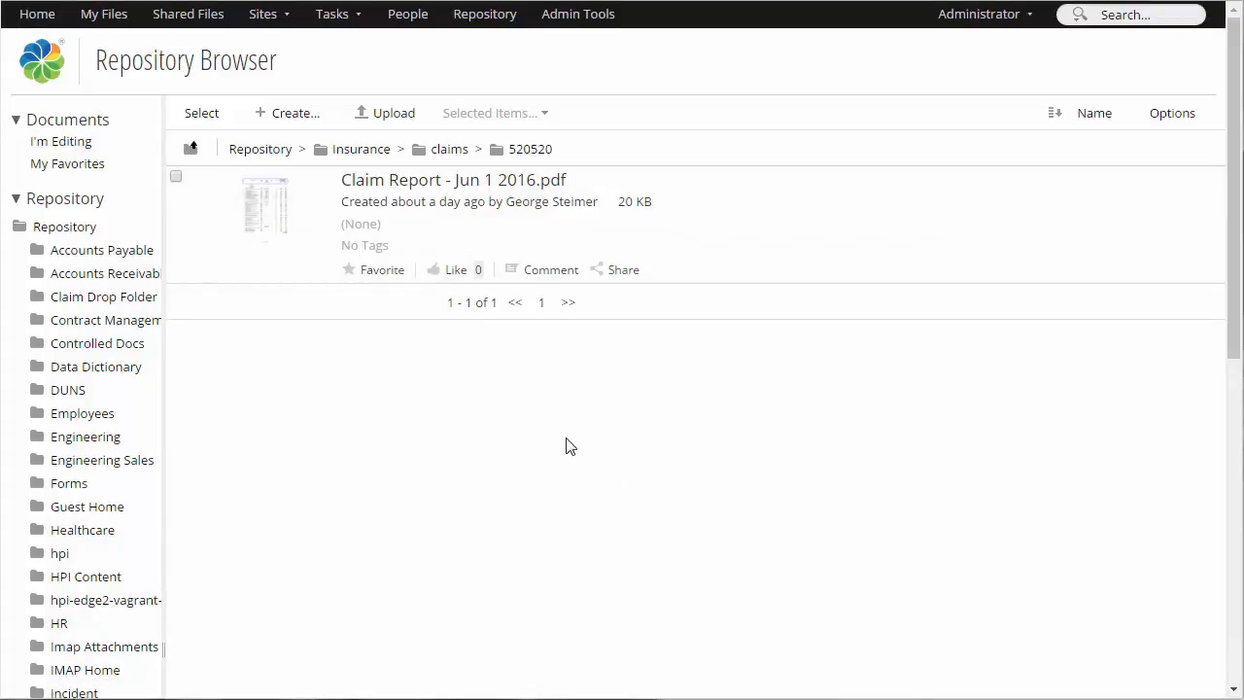
Upload Claim Report - Jun 4 2016.pdf and Claim Report - Jun 17 2016.pdf from the local demo folder into the open claim folder
{"action": "left_click", "coordinate": [1240, 362]}
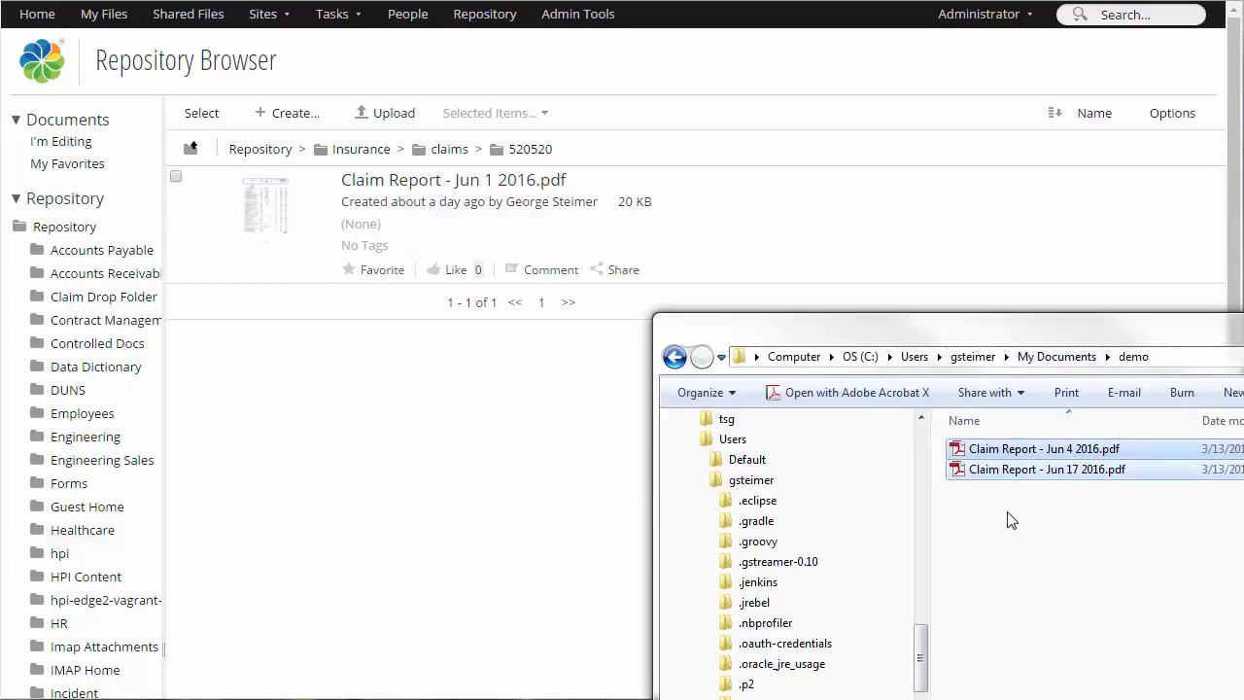
{"action": "left_click_drag", "start_coordinate": [1013, 470], "coordinate": [530, 273]}
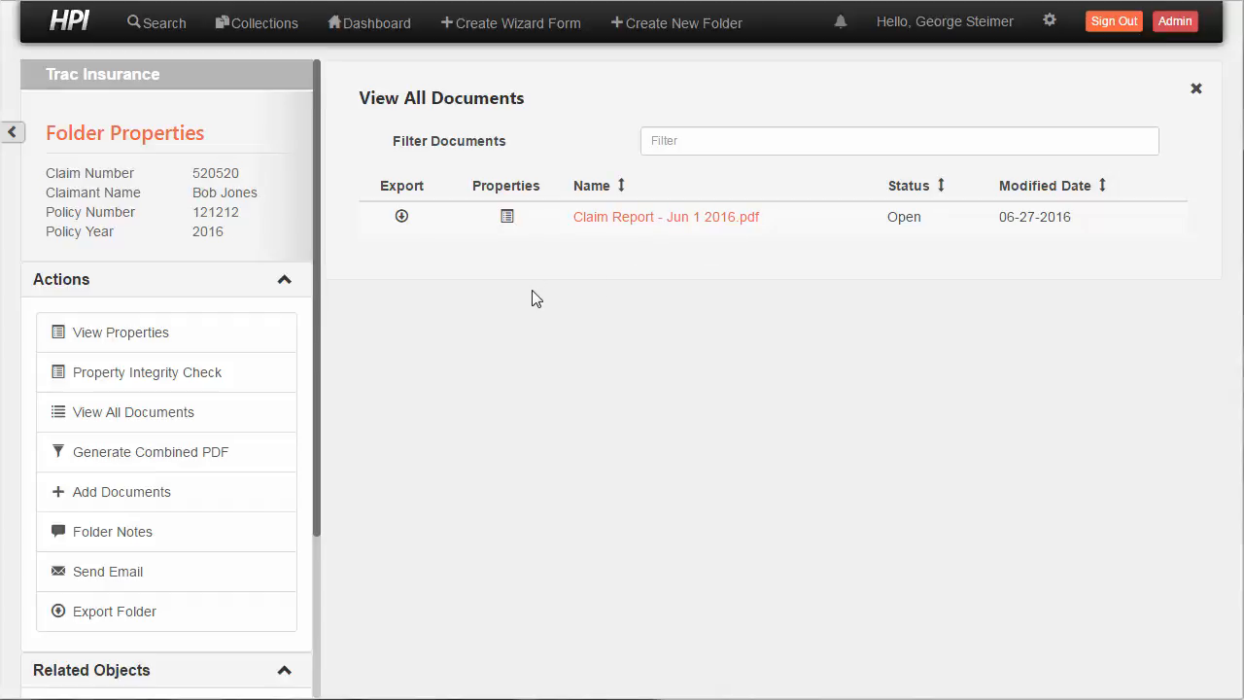
Switch to the claim folder in HPI and start adding documents to it
{"action": "left_click", "coordinate": [120, 494]}
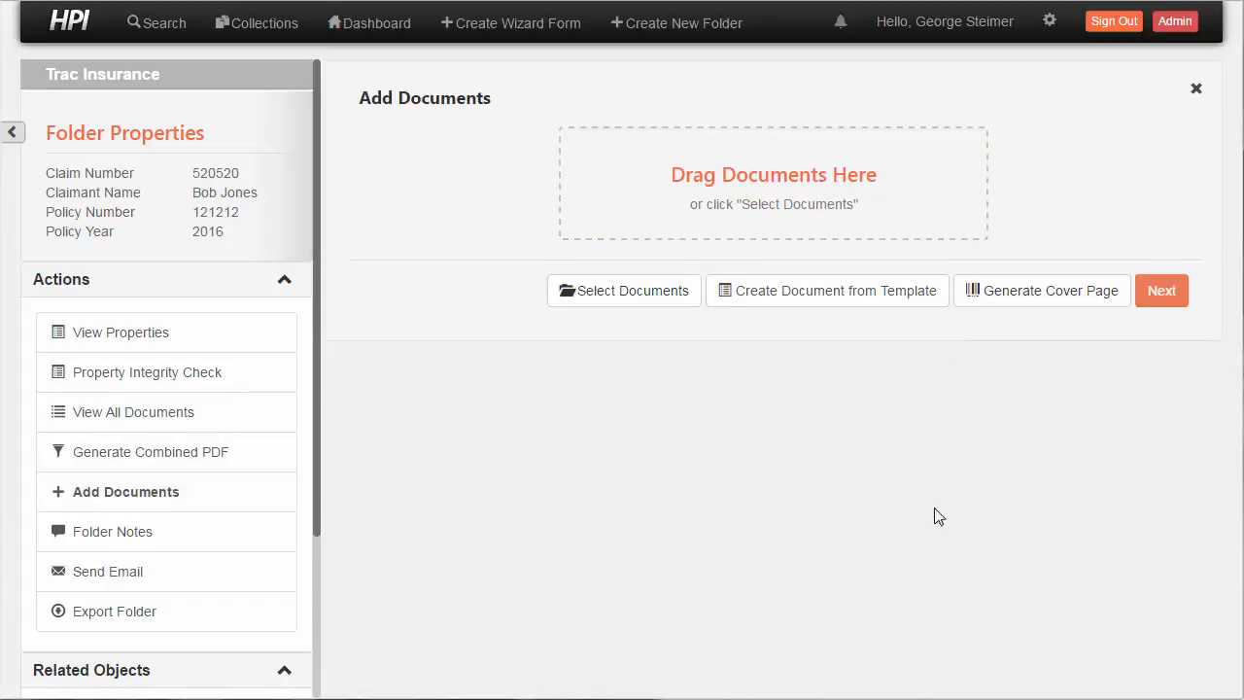
Look at the local file picker and the list of document templates, leaving both without choosing anything
{"action": "left_click", "coordinate": [632, 291]}
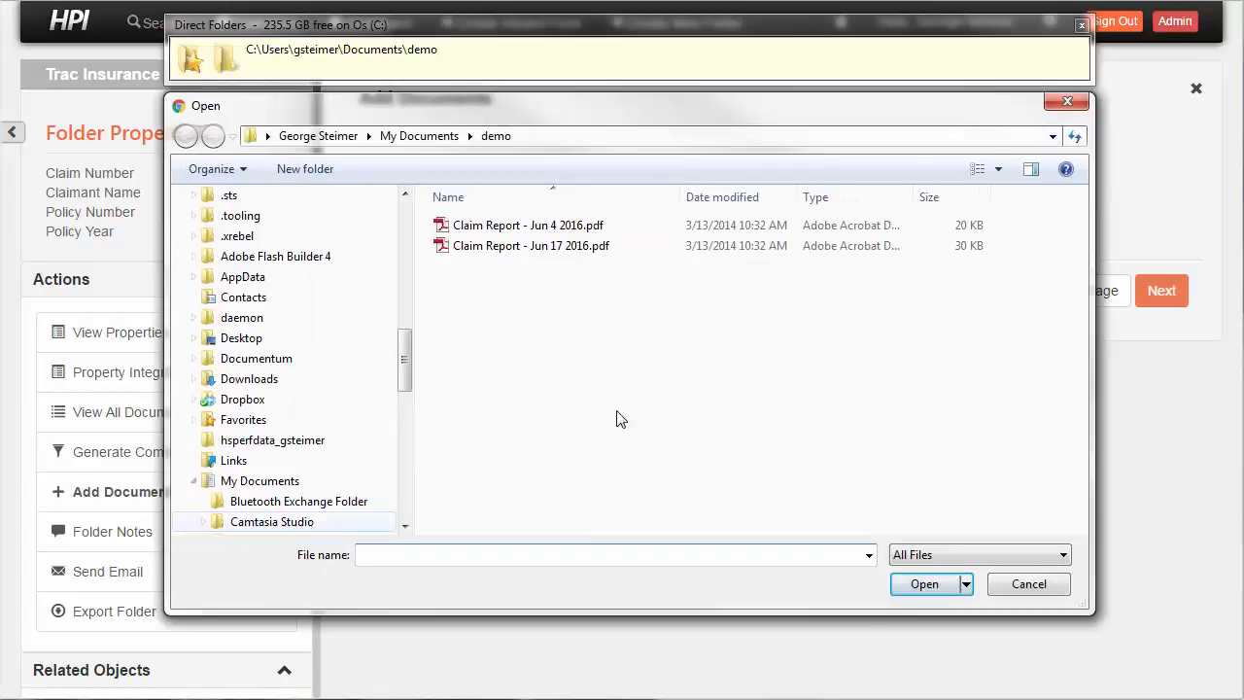
{"action": "left_click", "coordinate": [1069, 103]}
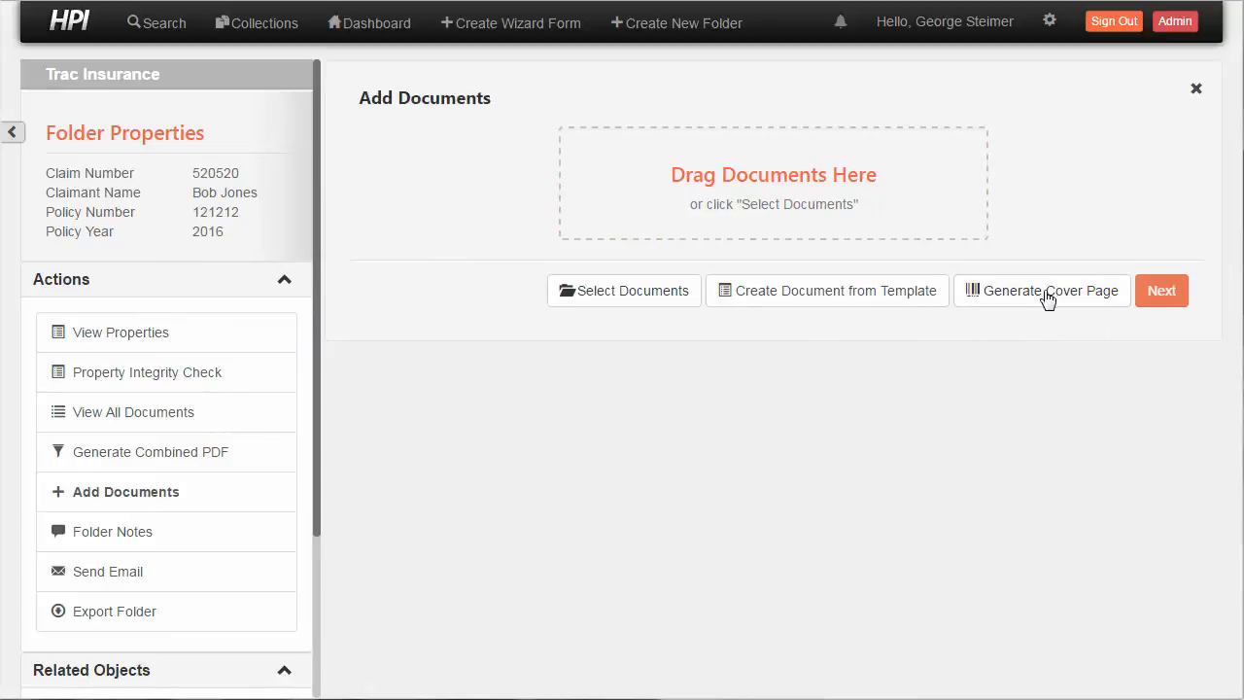
{"action": "left_click", "coordinate": [823, 306]}
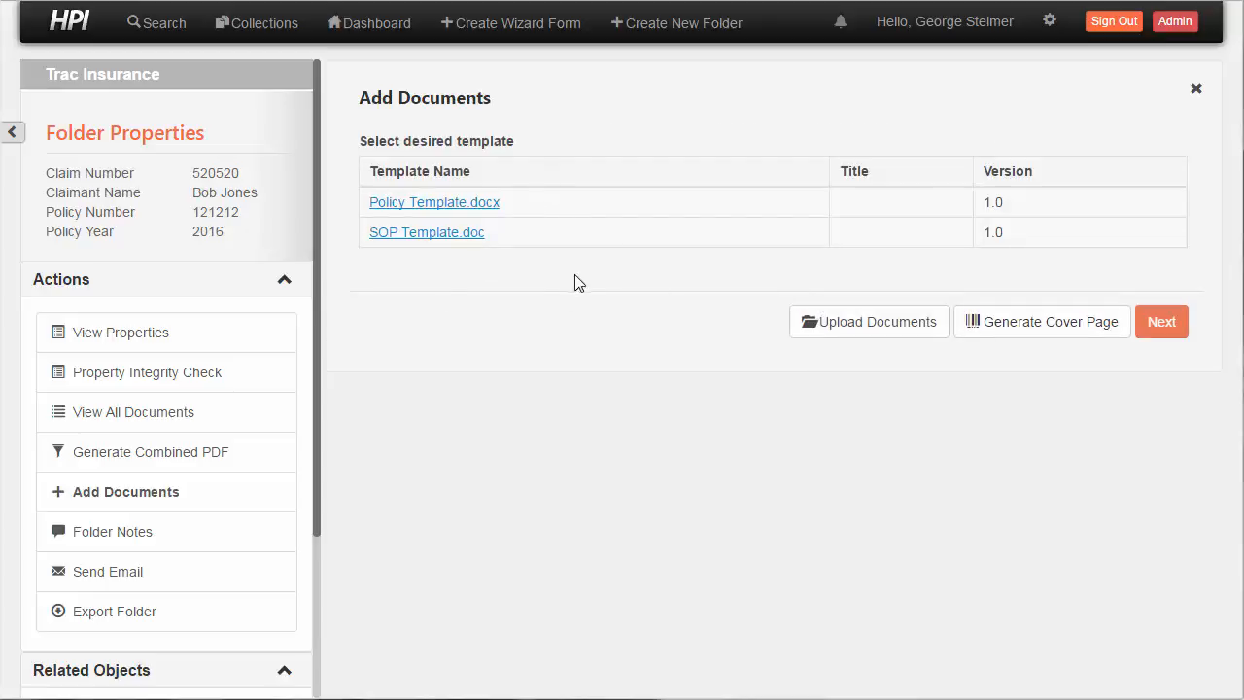
{"action": "left_click", "coordinate": [822, 325]}
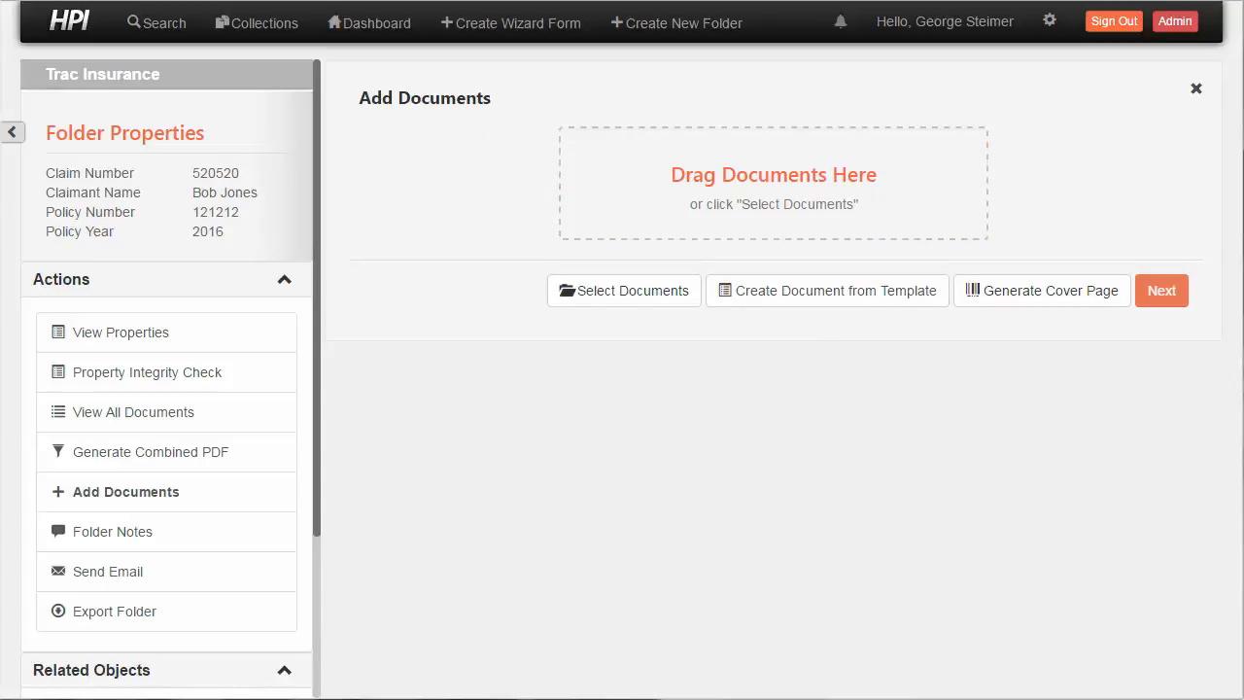
Add Claim Report - Jun 4 2016.pdf and Claim Report - Jun 17 2016.pdf from the demo folder and continue to their bulk properties
{"action": "key", "text": "alt+Tab"}
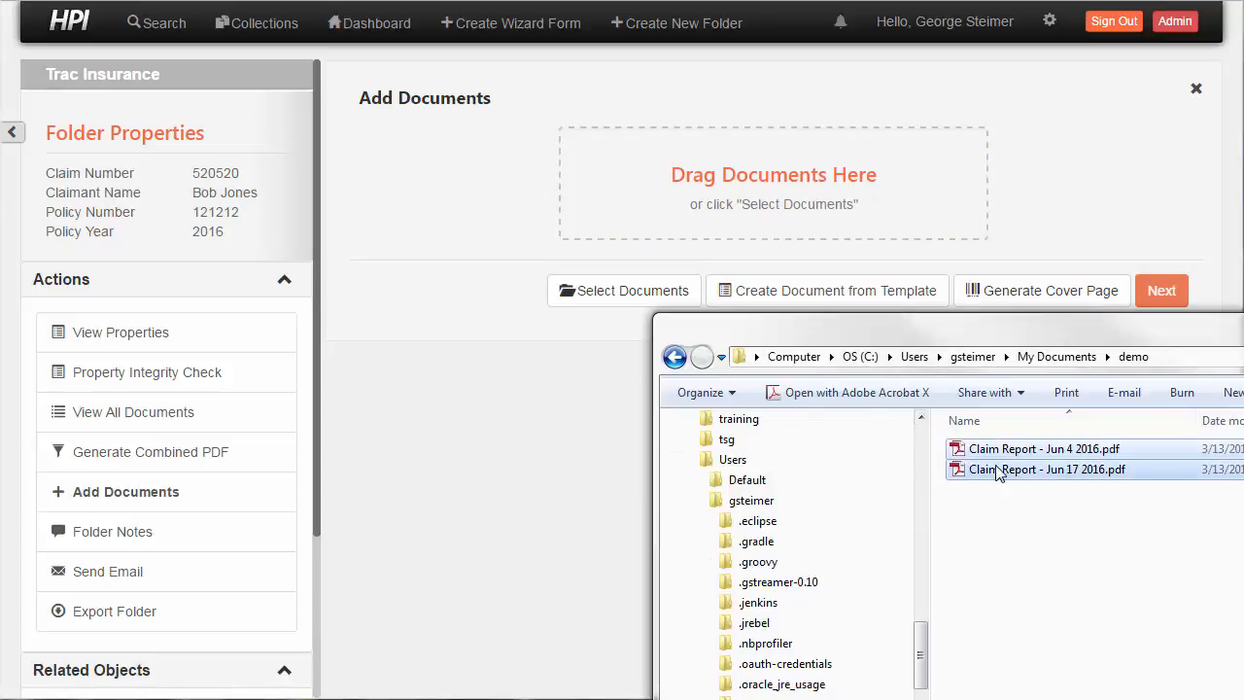
{"action": "left_click_drag", "start_coordinate": [999, 464], "coordinate": [750, 175]}
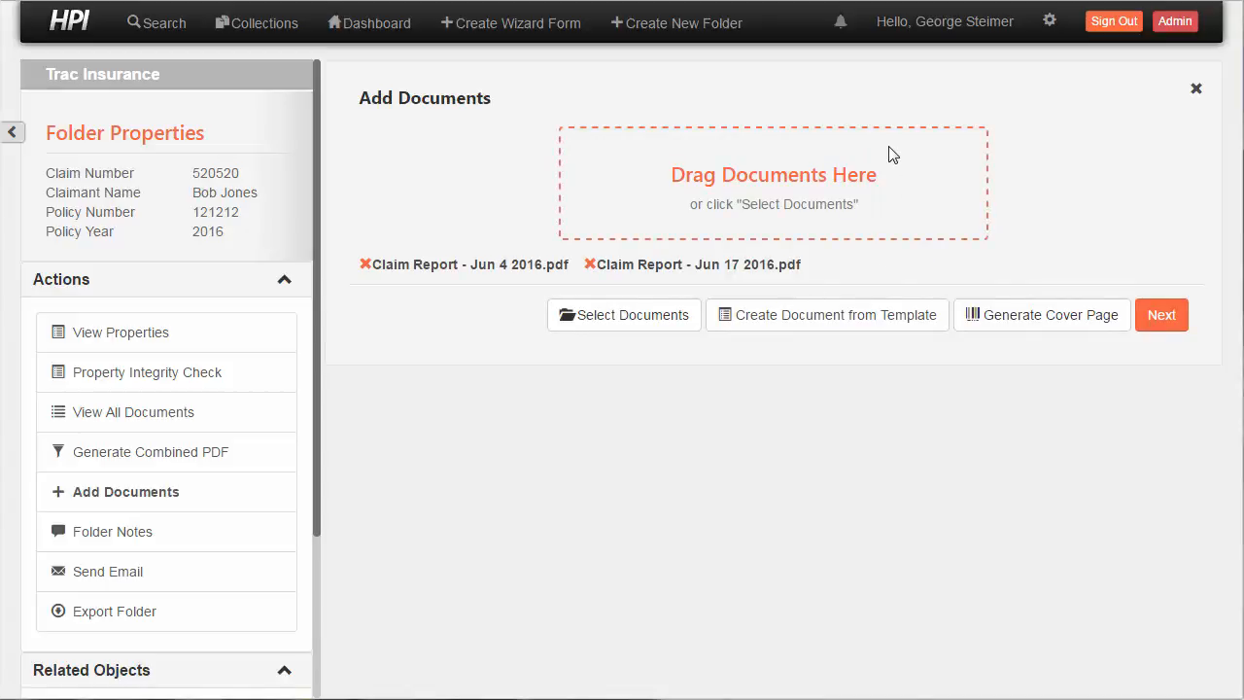
{"action": "left_click", "coordinate": [1162, 324]}
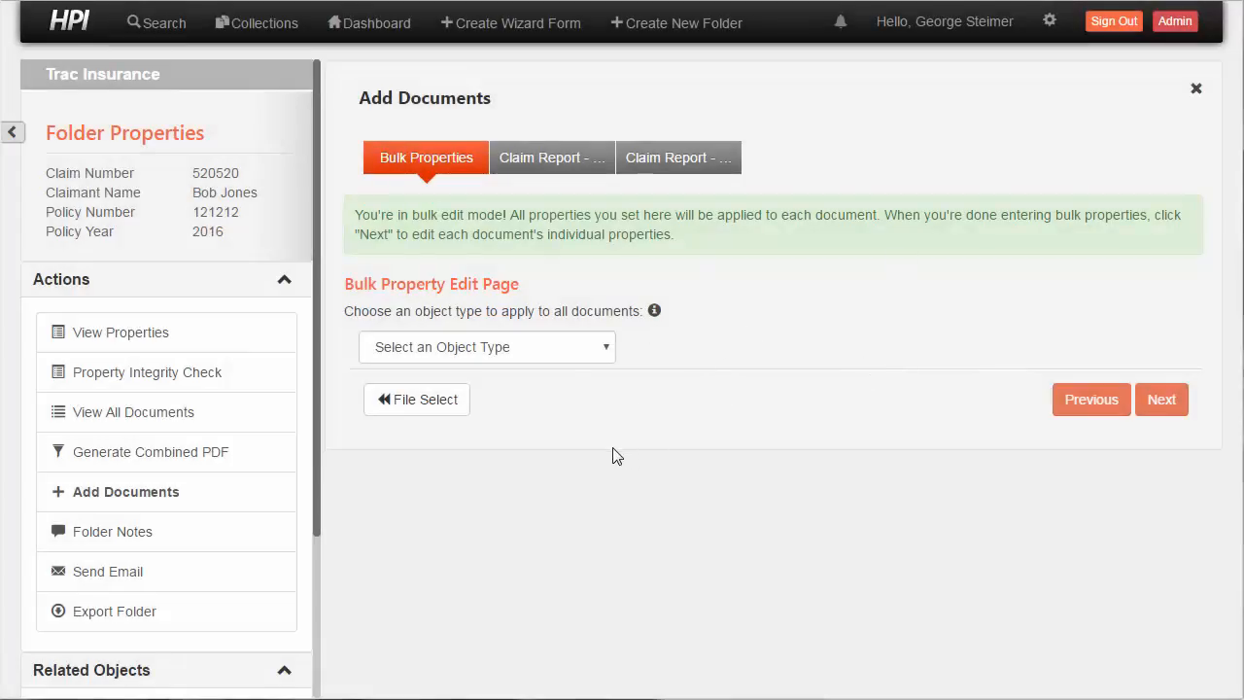
Set the object type for all added documents to Claim Document
{"action": "left_click", "coordinate": [554, 354]}
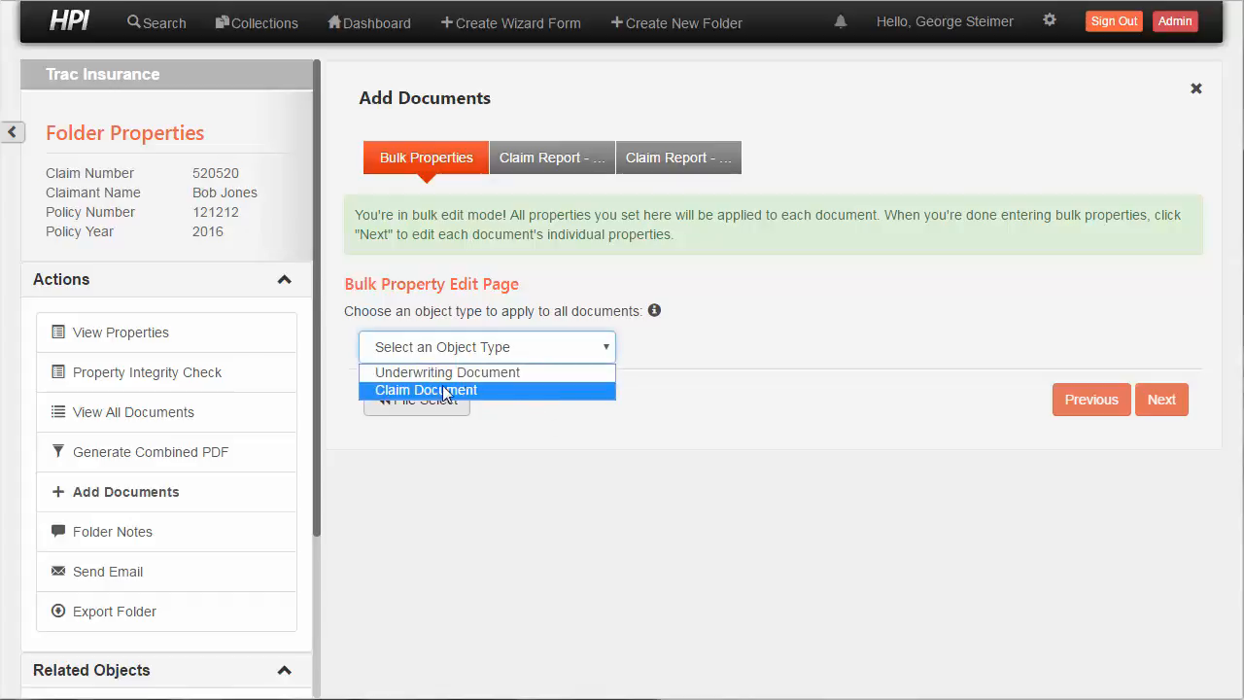
{"action": "left_click", "coordinate": [522, 390]}
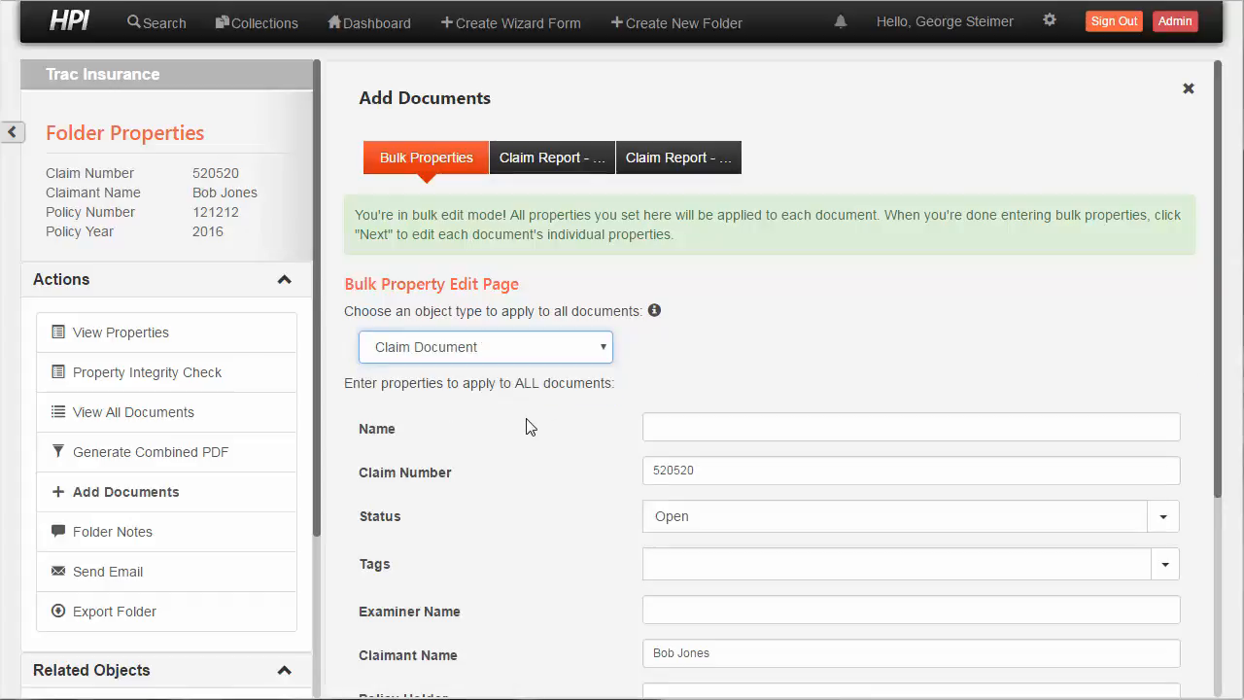
{"action": "left_click", "coordinate": [526, 421]}
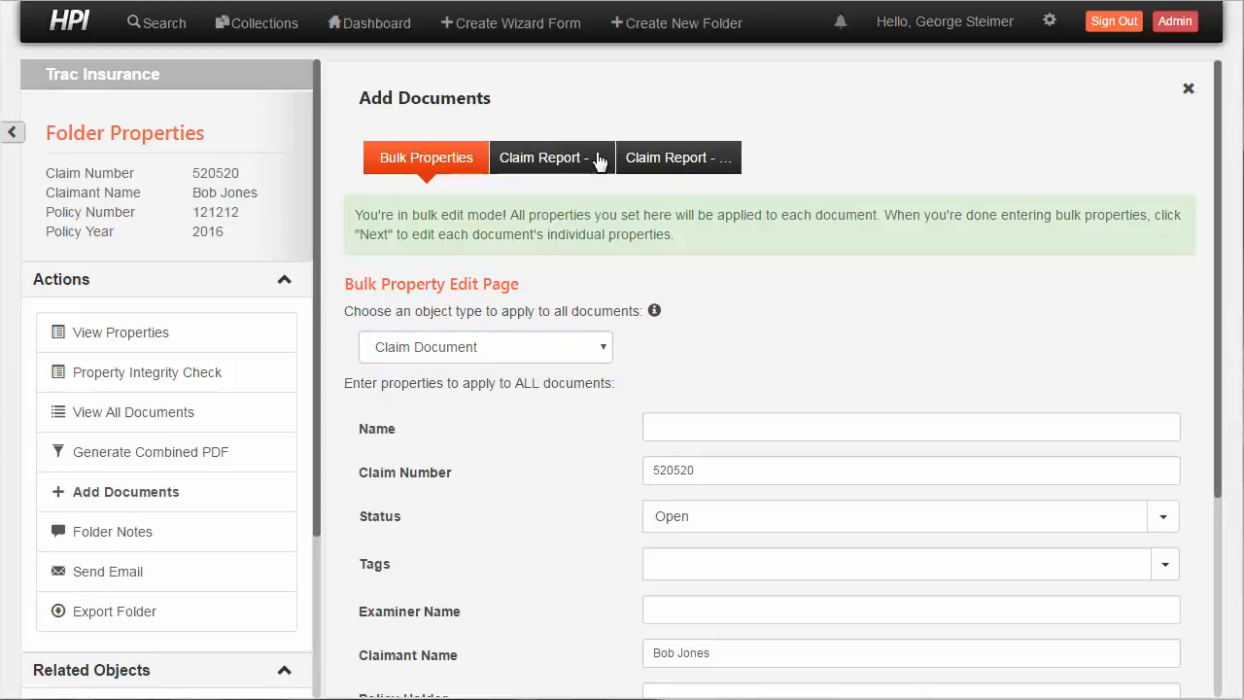
Add the Reports tag to the bulk properties of all documents
{"action": "scroll", "coordinate": [572, 492], "scroll_direction": "down", "scroll_amount": 2}
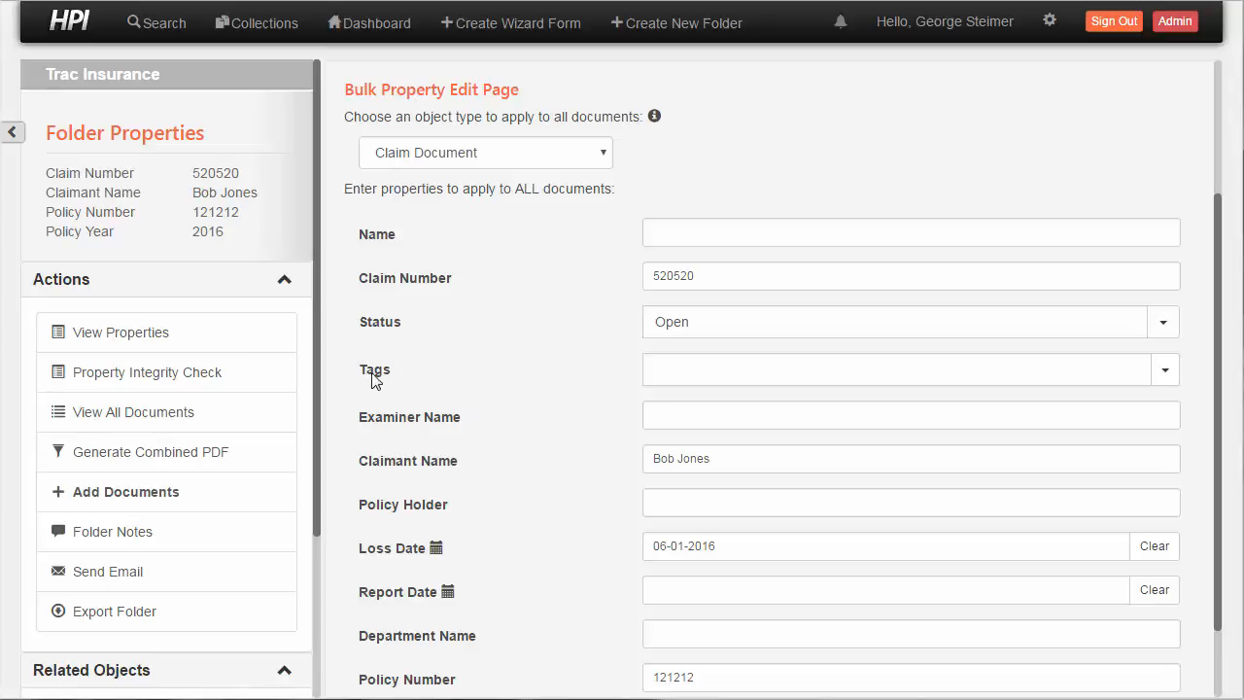
{"action": "left_click", "coordinate": [746, 373]}
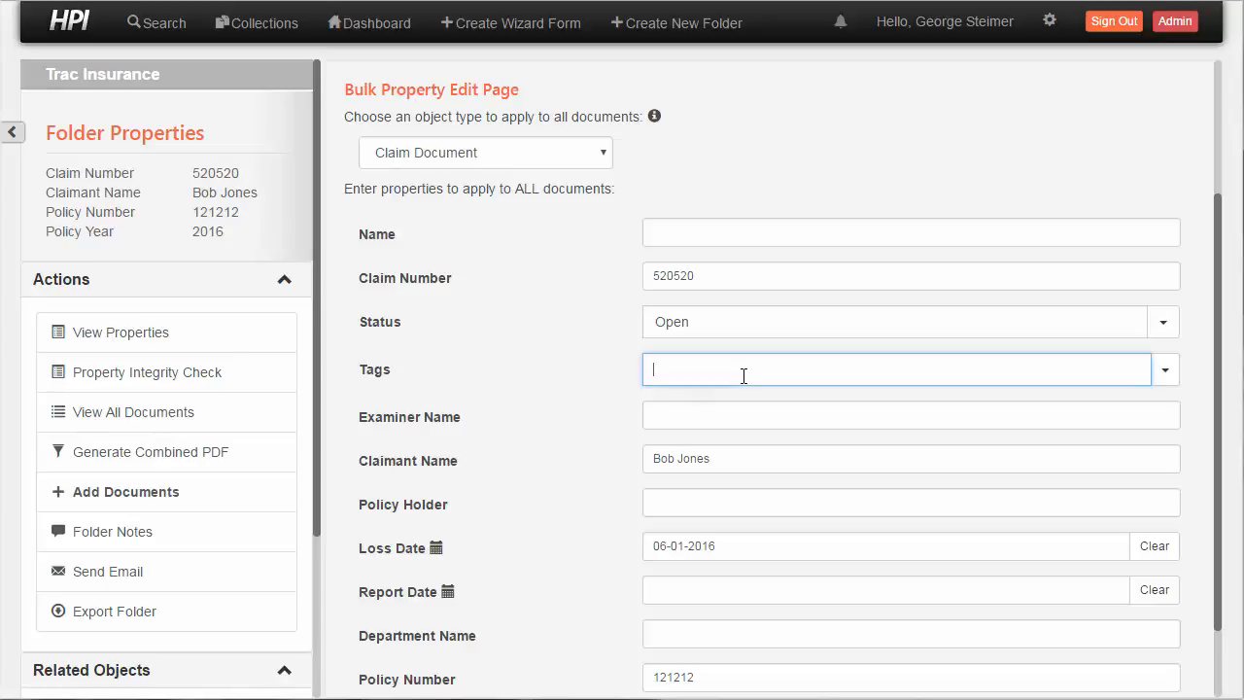
{"action": "type", "text": "Re"}
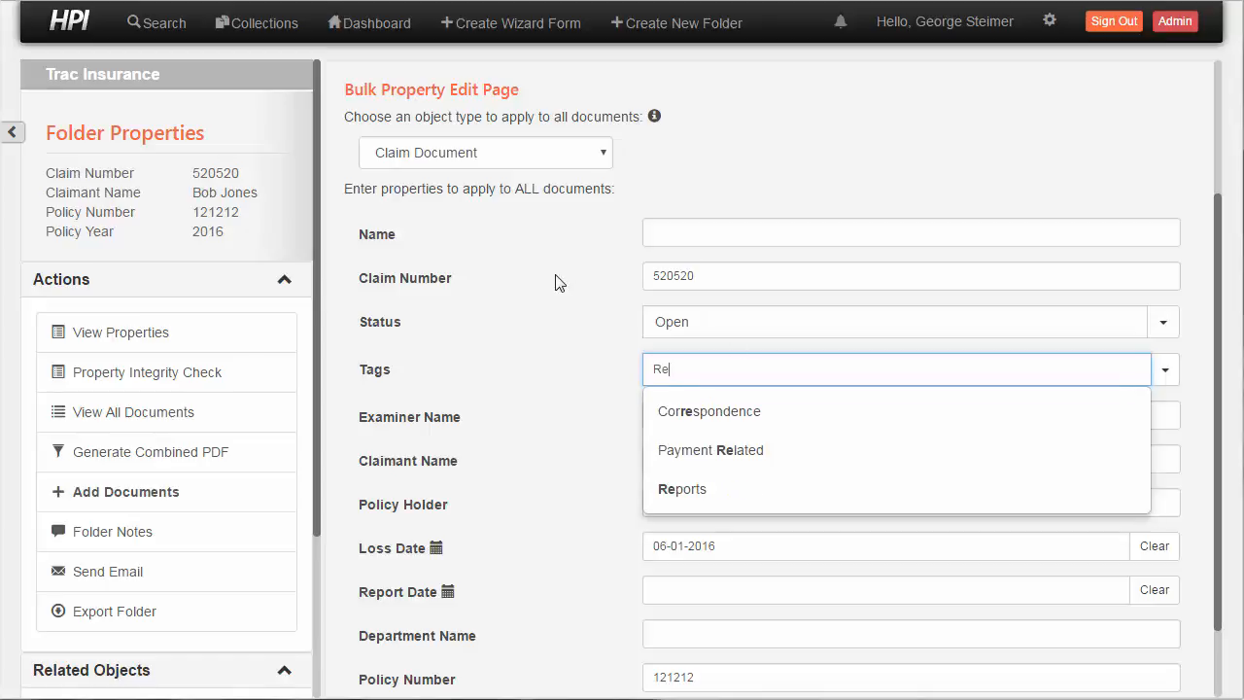
{"action": "key", "text": "Down"}
{"action": "key", "text": "Down"}
{"action": "key", "text": "Down"}
{"action": "key", "text": "Return"}
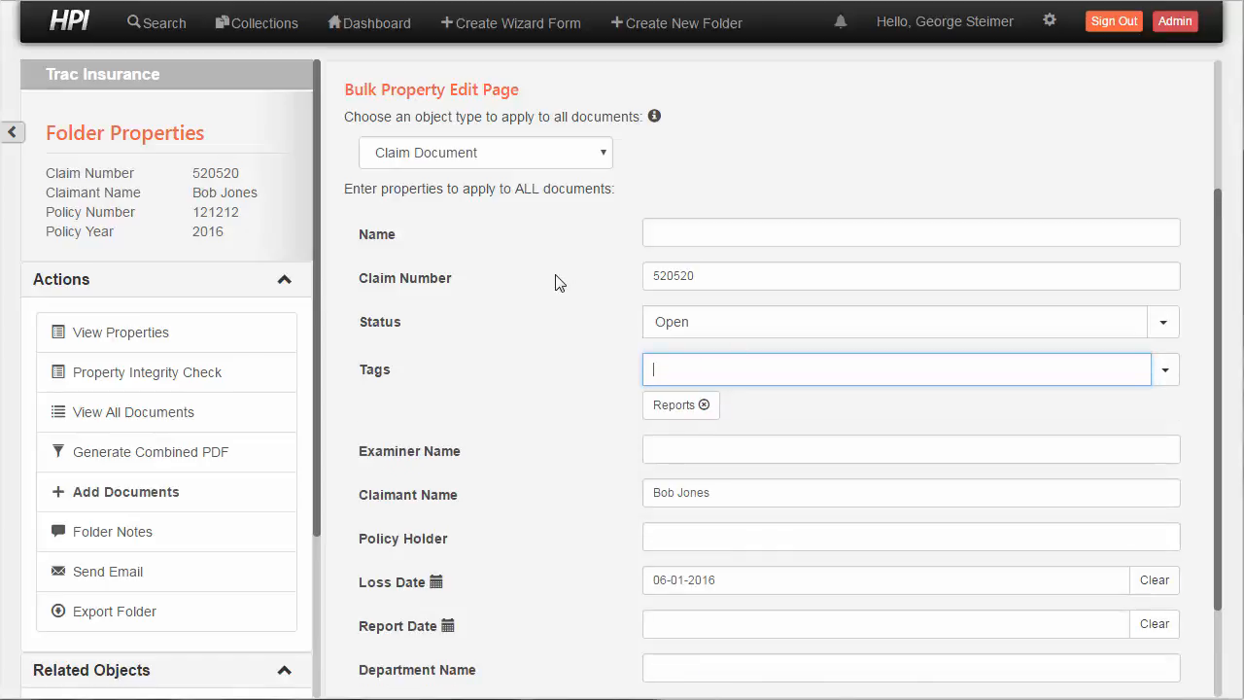
Enter the examiner's full name in the bulk properties and continue to the first document's individual properties
{"action": "scroll", "coordinate": [583, 408], "scroll_direction": "down", "scroll_amount": 1}
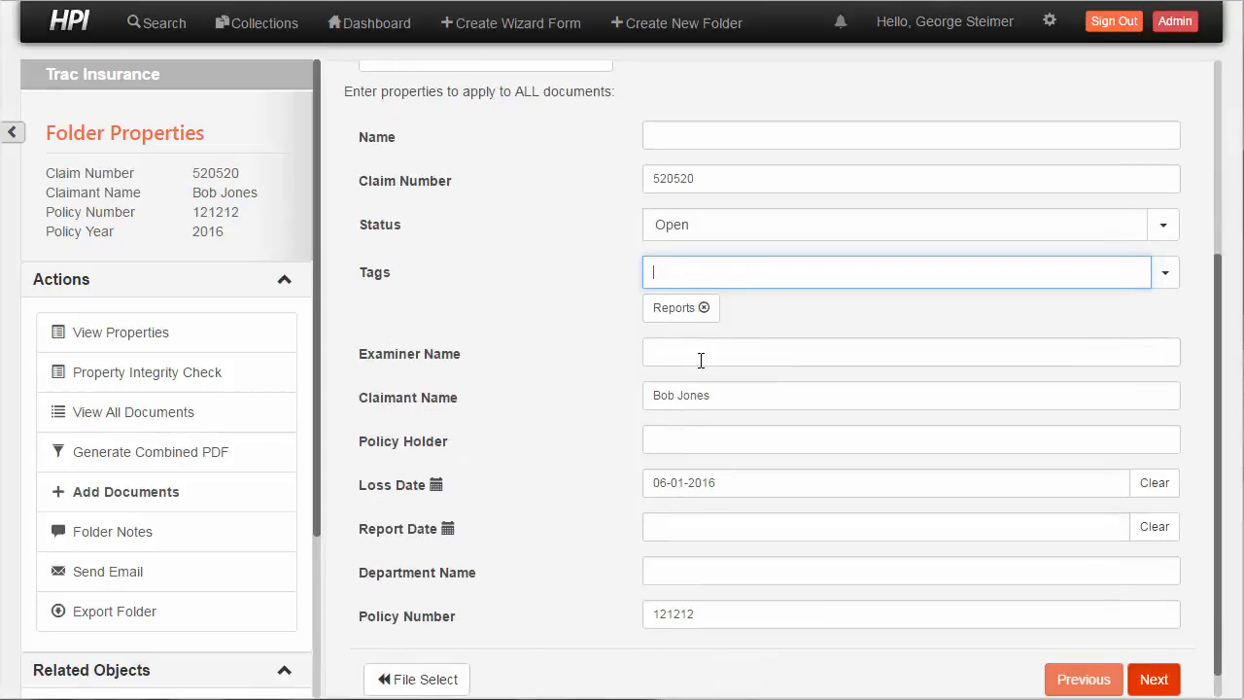
{"action": "left_click", "coordinate": [704, 360]}
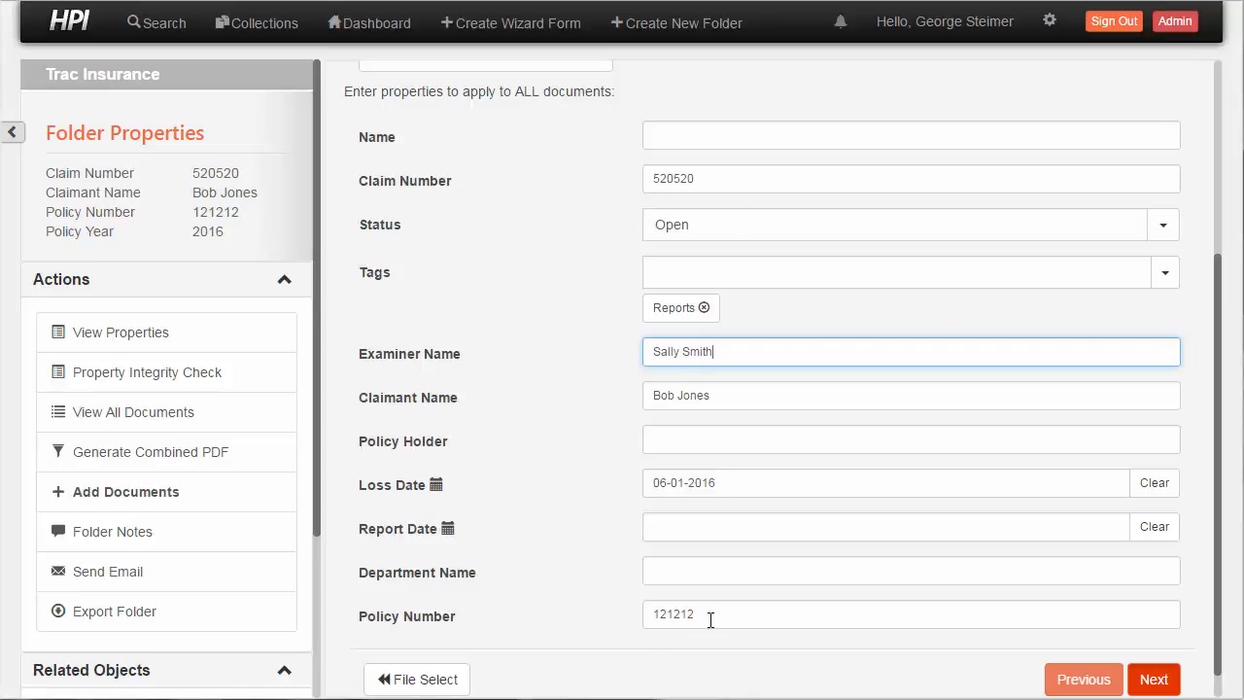
{"action": "scroll", "coordinate": [583, 437], "scroll_direction": "down", "scroll_amount": 1}
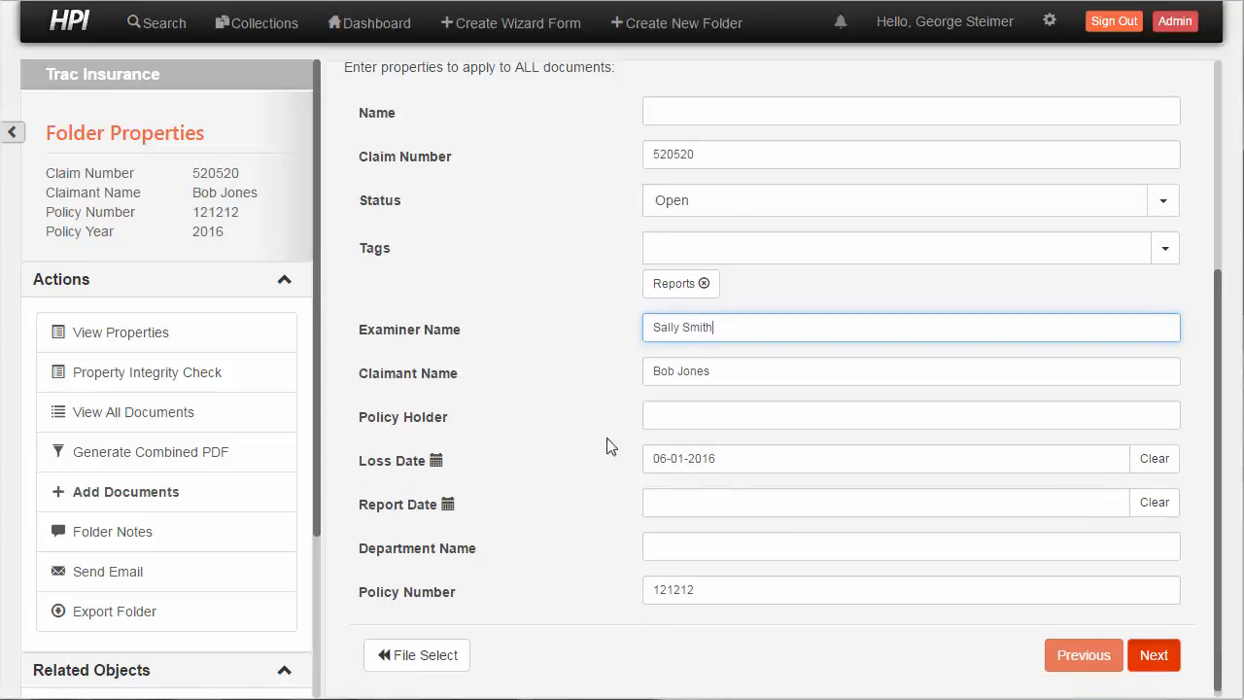
{"action": "left_click", "coordinate": [1147, 645]}
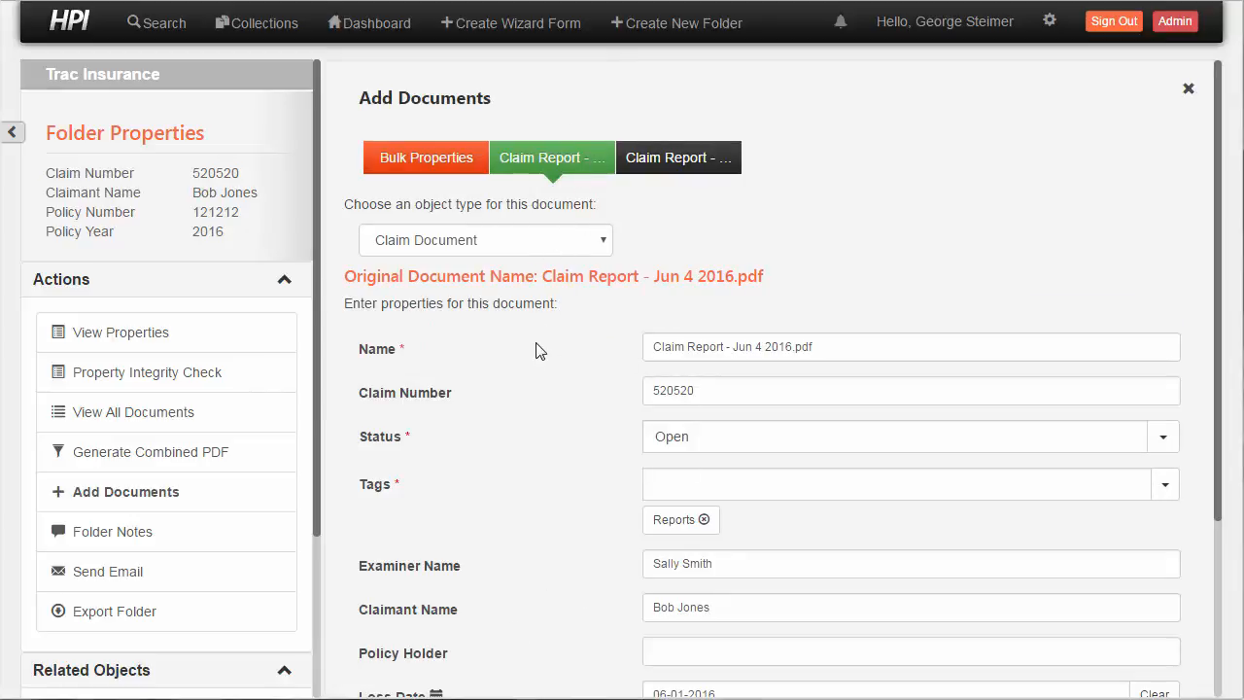
Clear the required Status of Claim Report - Jun 4 2016.pdf and set it back to Open
{"action": "scroll", "coordinate": [537, 379], "scroll_direction": "down", "scroll_amount": 1}
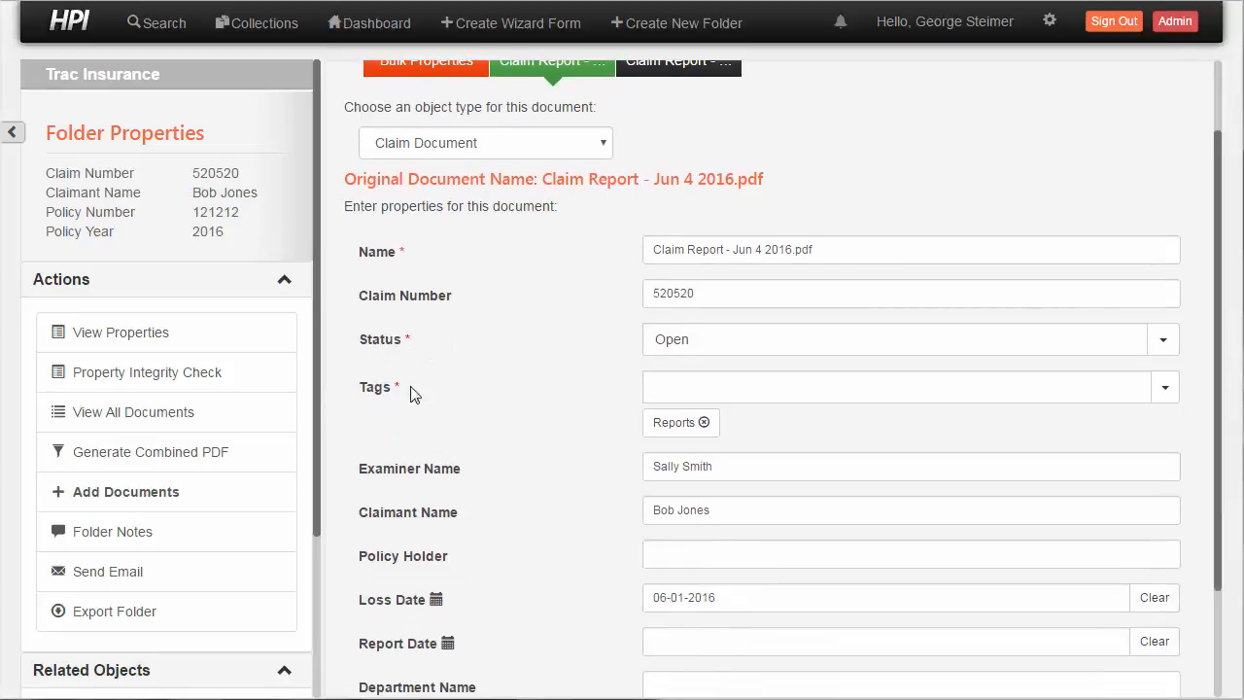
{"action": "scroll", "coordinate": [597, 421], "scroll_direction": "down", "scroll_amount": 2}
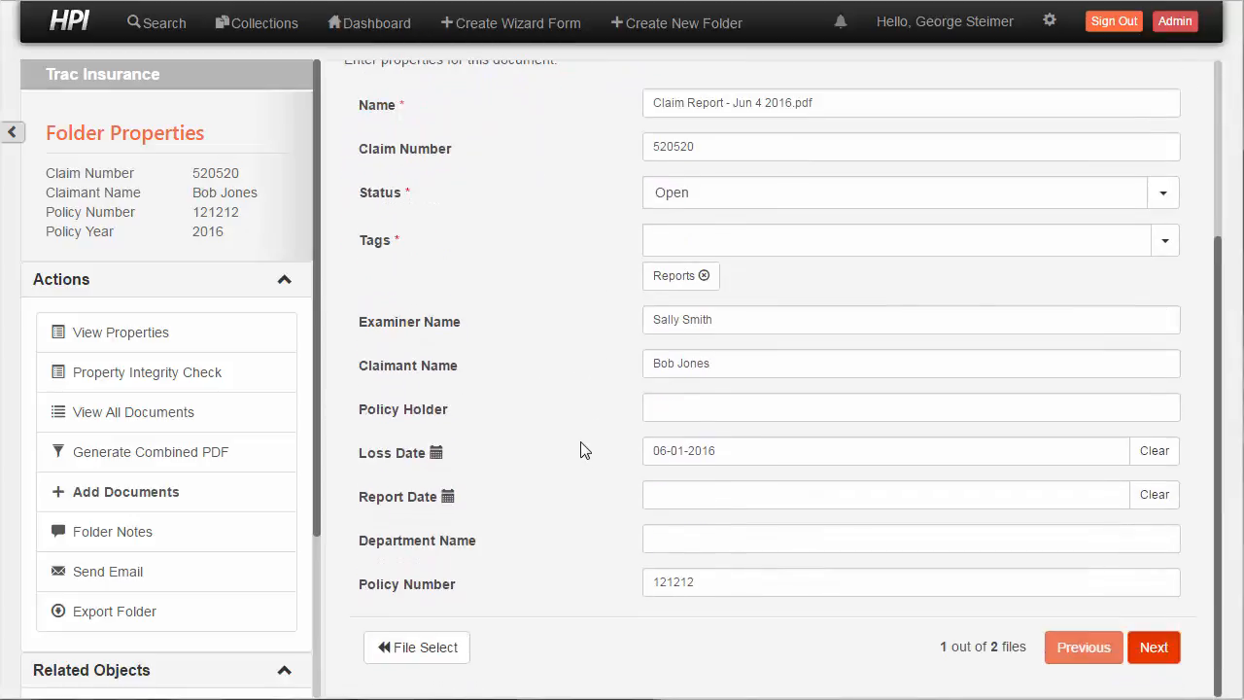
{"action": "scroll", "coordinate": [583, 452], "scroll_direction": "up", "scroll_amount": 2}
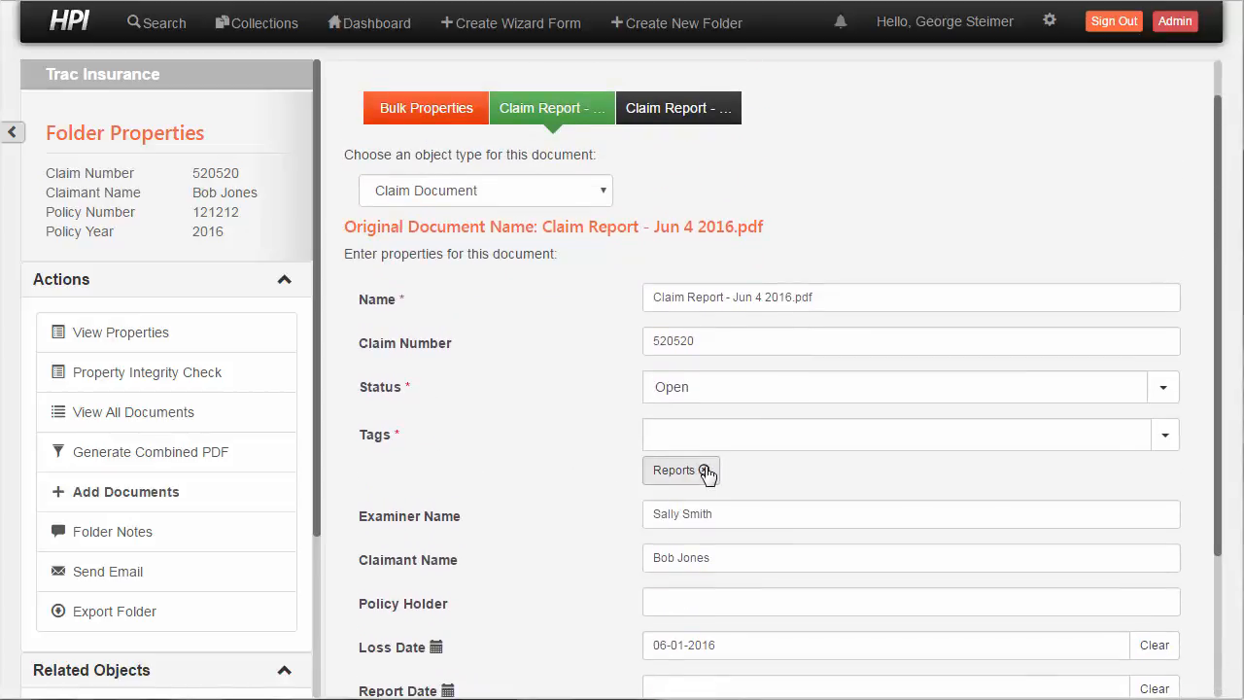
{"action": "left_click", "coordinate": [1165, 386]}
{"action": "left_click", "coordinate": [1060, 428]}
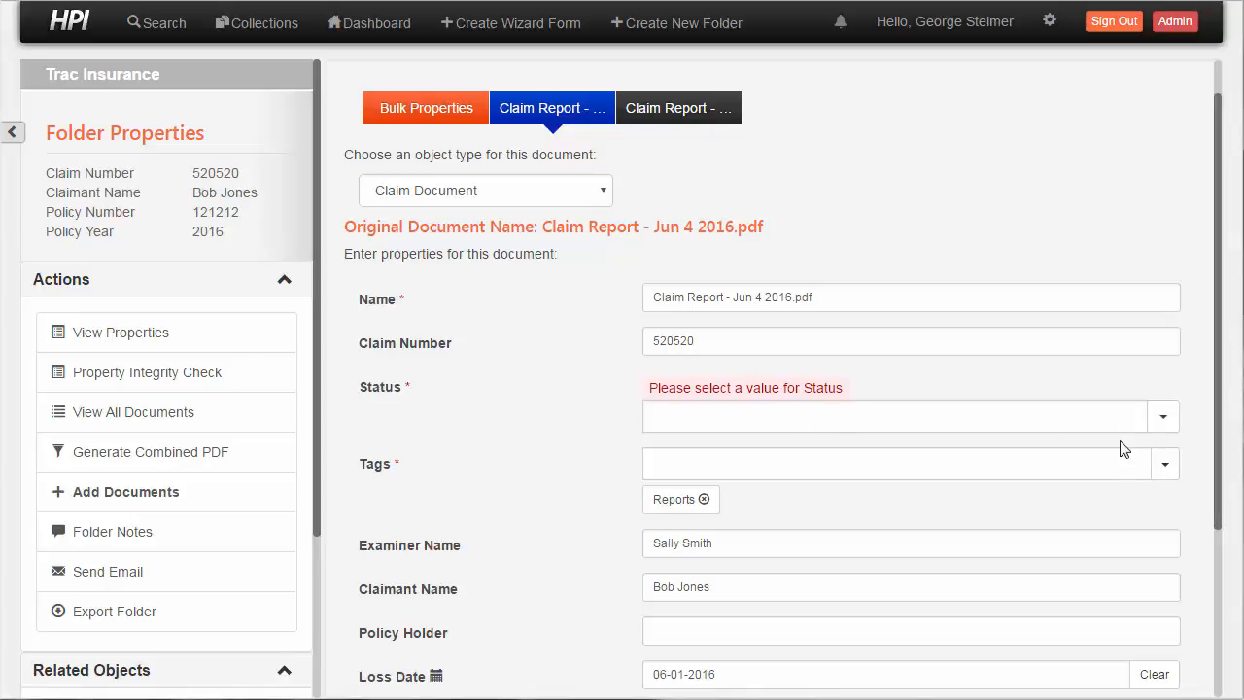
{"action": "left_click", "coordinate": [1163, 416]}
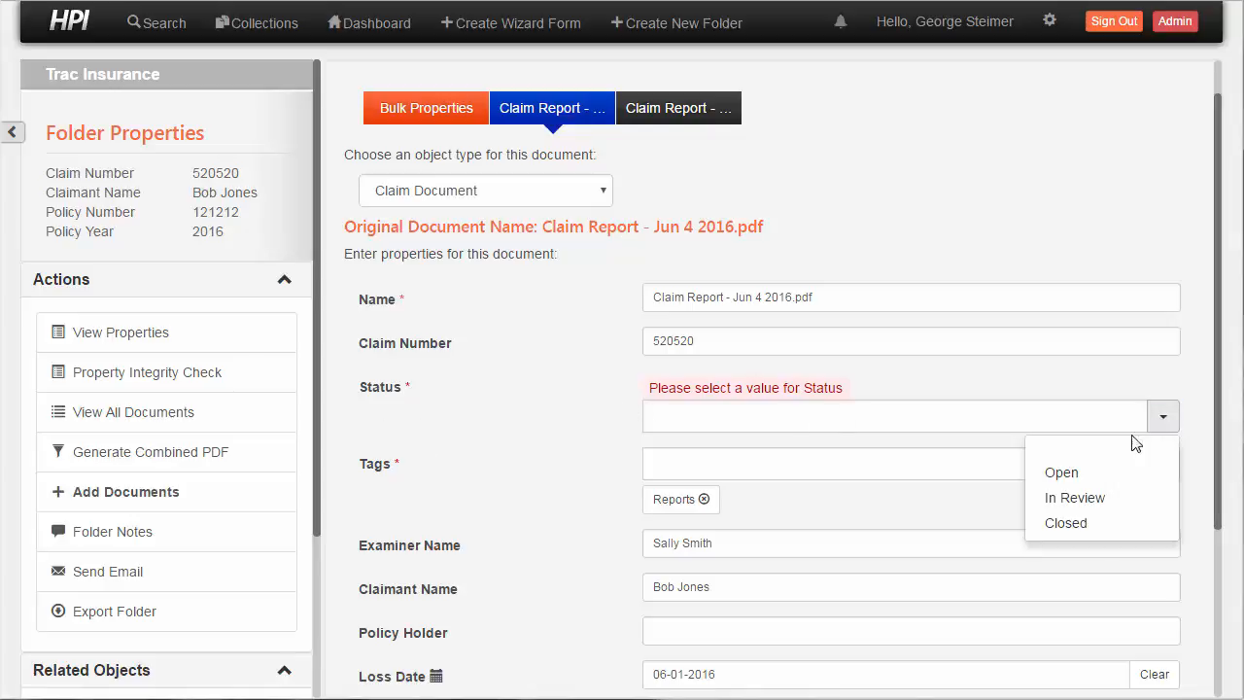
{"action": "left_click", "coordinate": [1060, 473]}
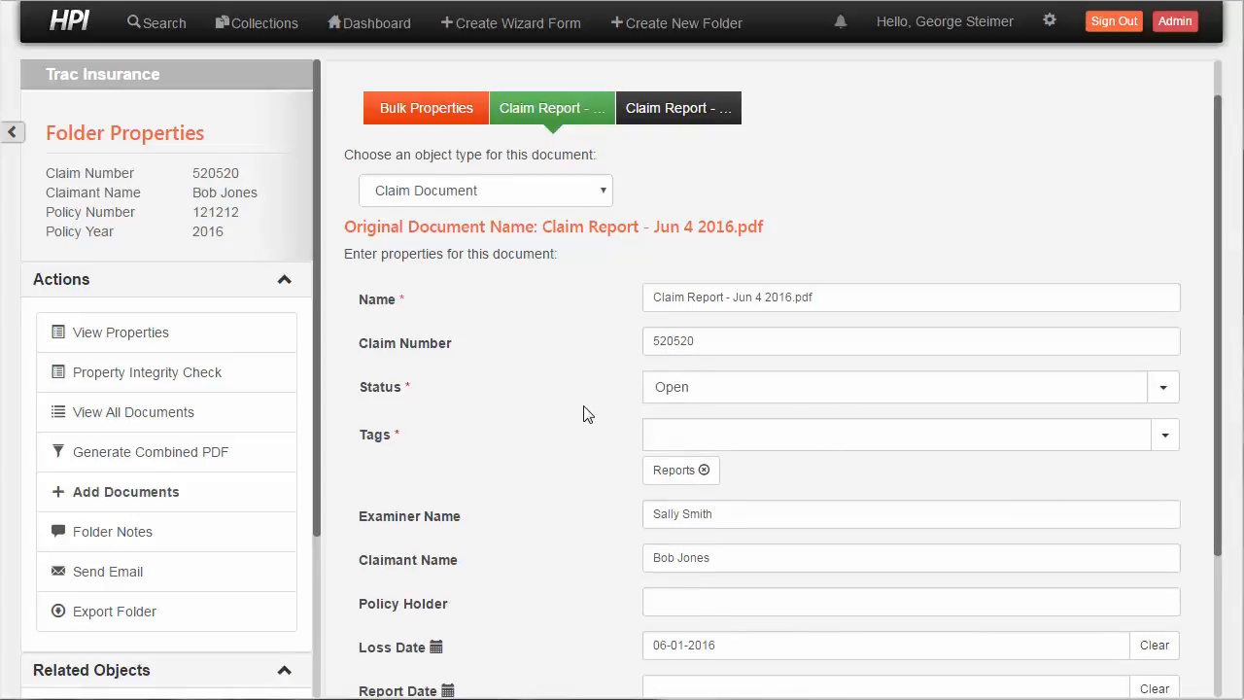
Continue to Claim Report - Jun 17 2016.pdf and review its individual properties
{"action": "scroll", "coordinate": [583, 414], "scroll_direction": "down", "scroll_amount": 2}
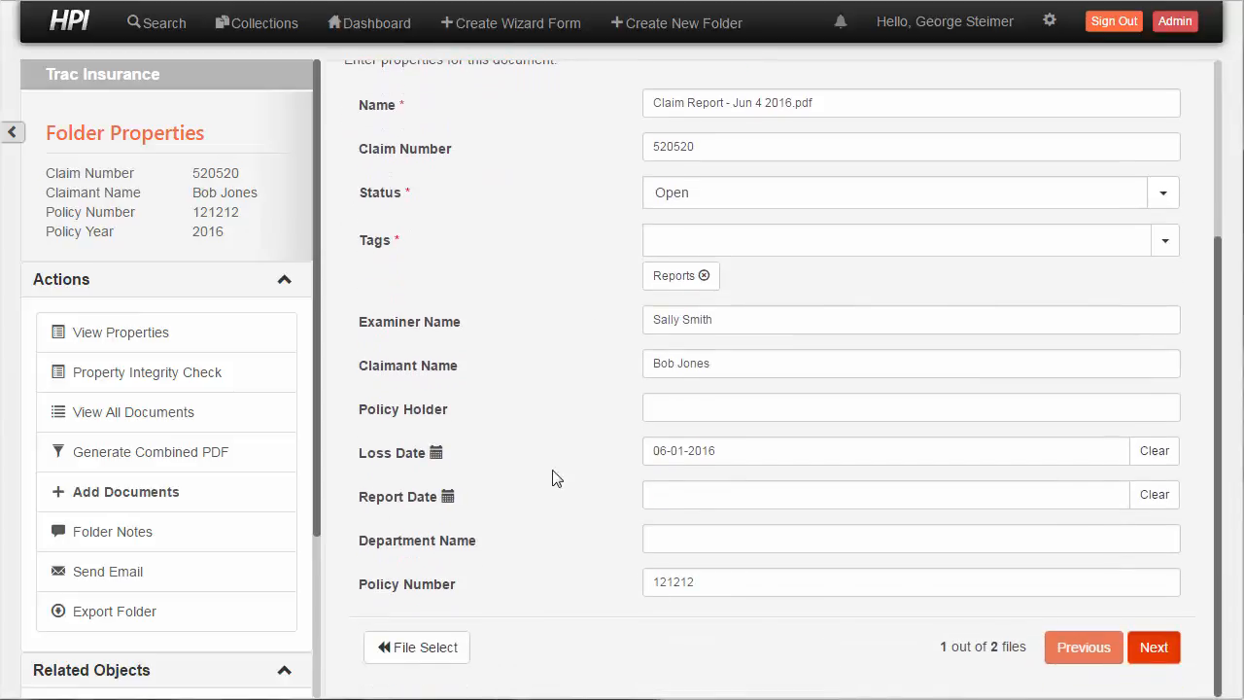
{"action": "left_click", "coordinate": [1153, 647]}
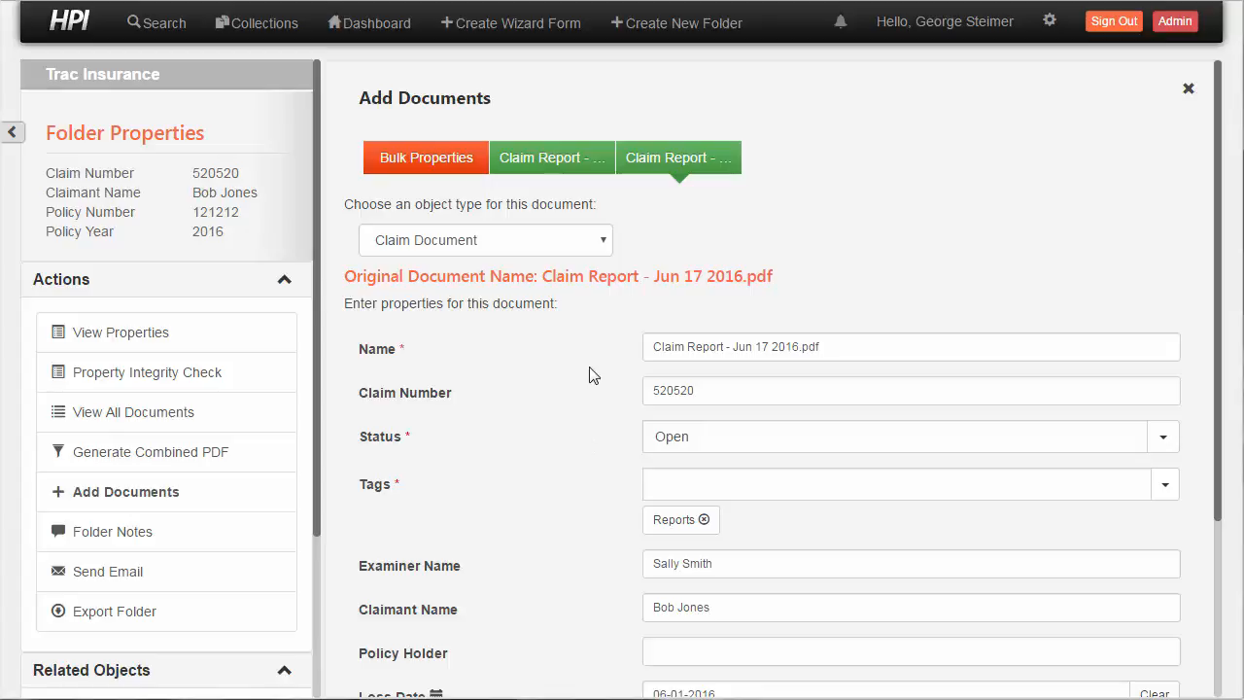
{"action": "scroll", "coordinate": [525, 460], "scroll_direction": "down", "scroll_amount": 2}
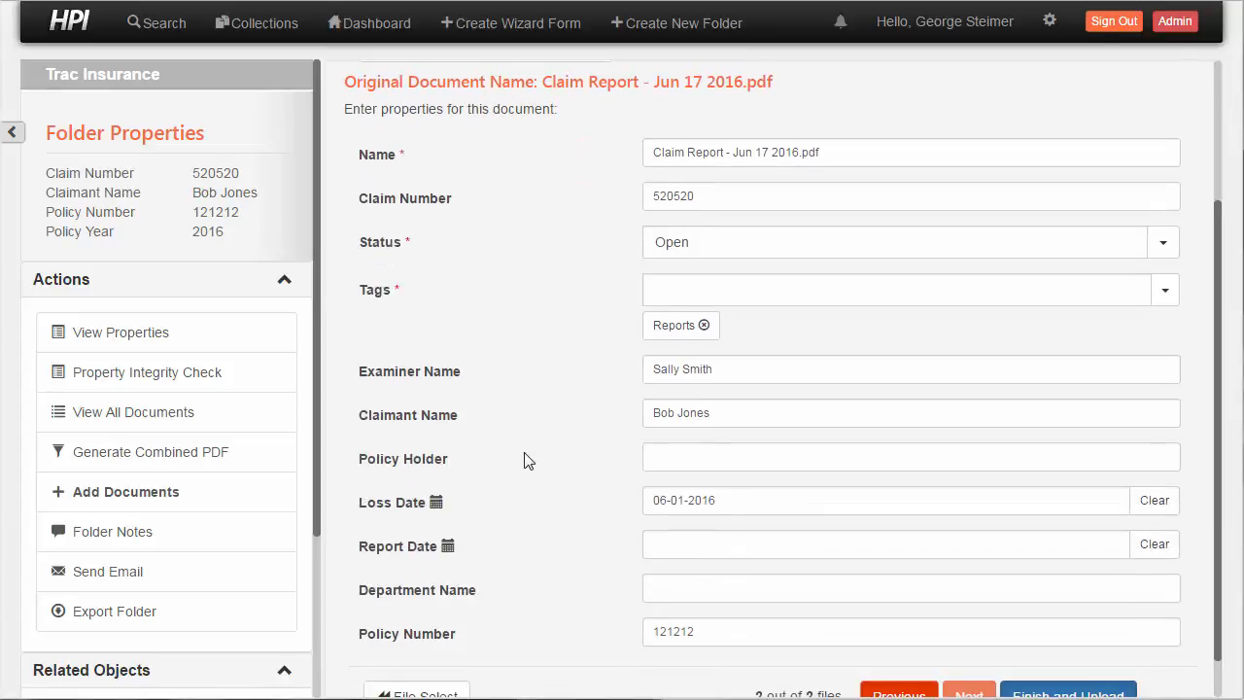
{"action": "scroll", "coordinate": [530, 291], "scroll_direction": "up", "scroll_amount": 2}
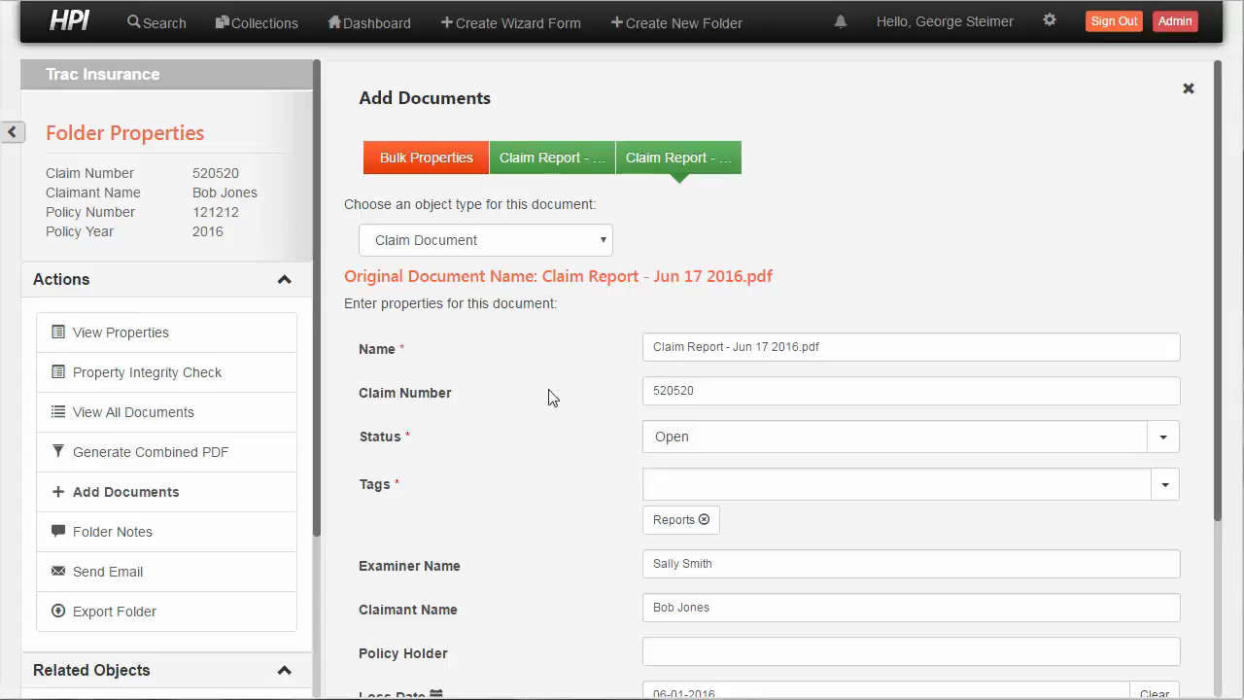
{"action": "scroll", "coordinate": [595, 418], "scroll_direction": "down", "scroll_amount": 3}
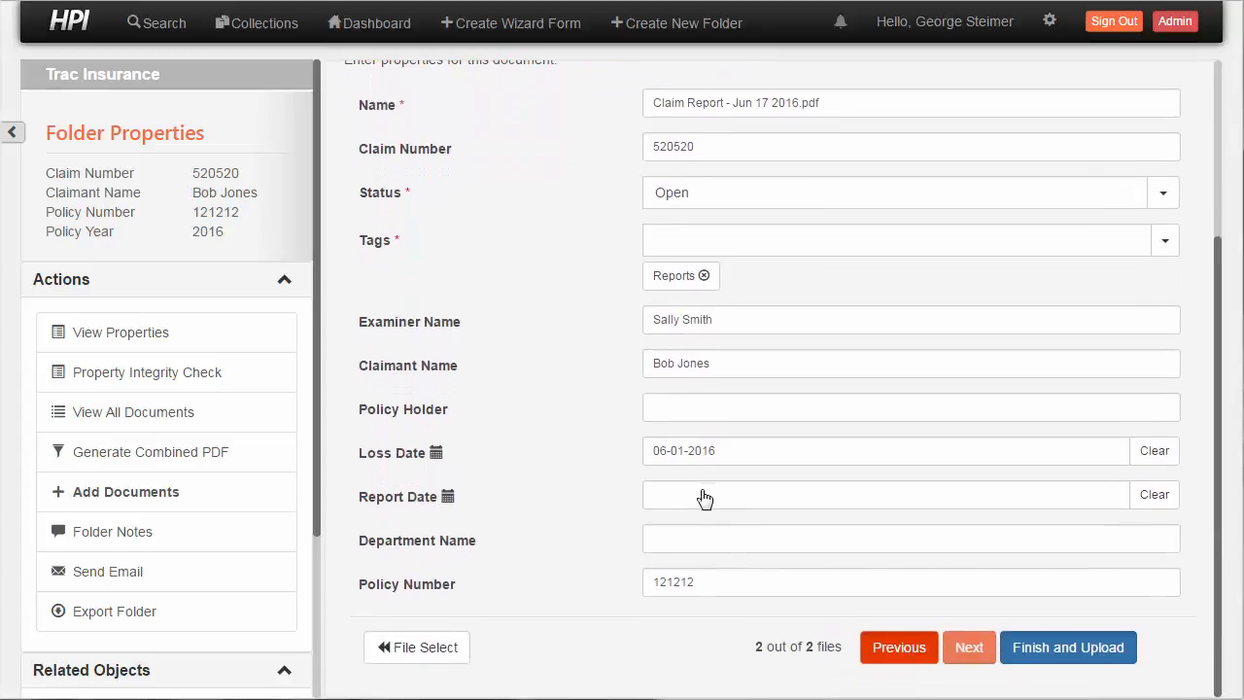
Set the Report Date of Claim Report - Jun 17 2016.pdf to 06-17-2016
{"action": "left_click", "coordinate": [703, 499]}
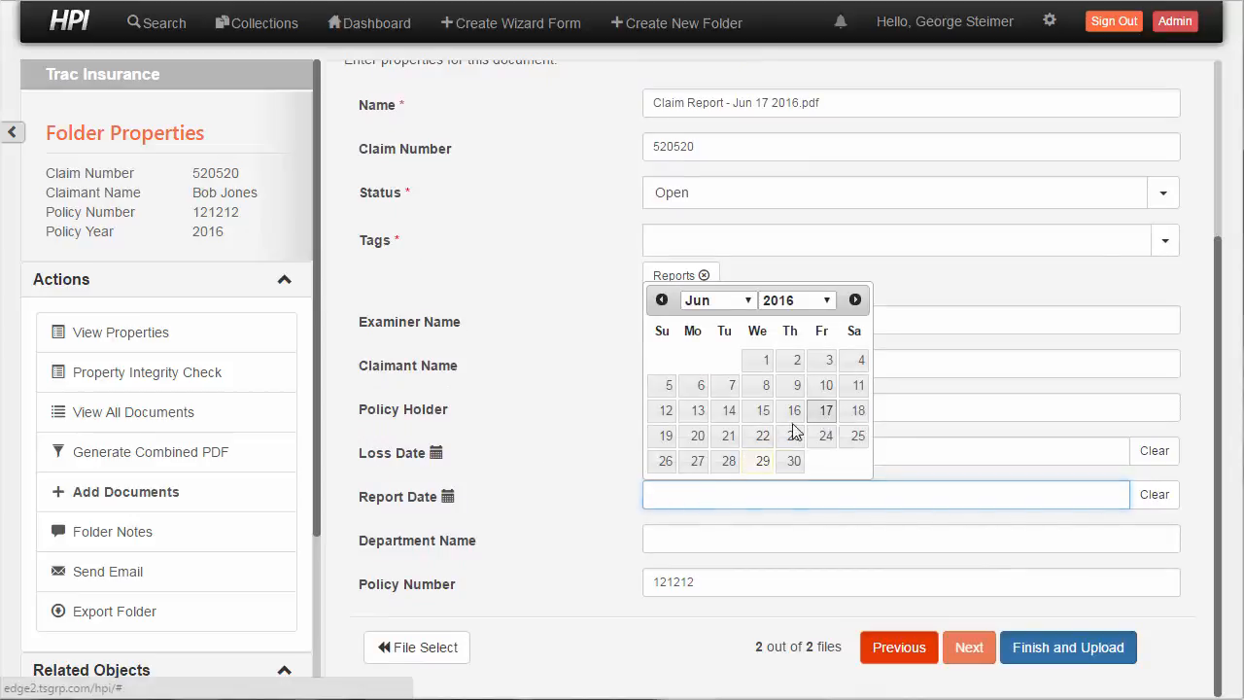
{"action": "left_click", "coordinate": [824, 410]}
Return to the properties of Claim Report - Jun 4 2016.pdf and set its Report Date to 06-04-2016
{"action": "scroll", "coordinate": [541, 483], "scroll_direction": "up", "scroll_amount": 5}
{"action": "left_click", "coordinate": [560, 172]}
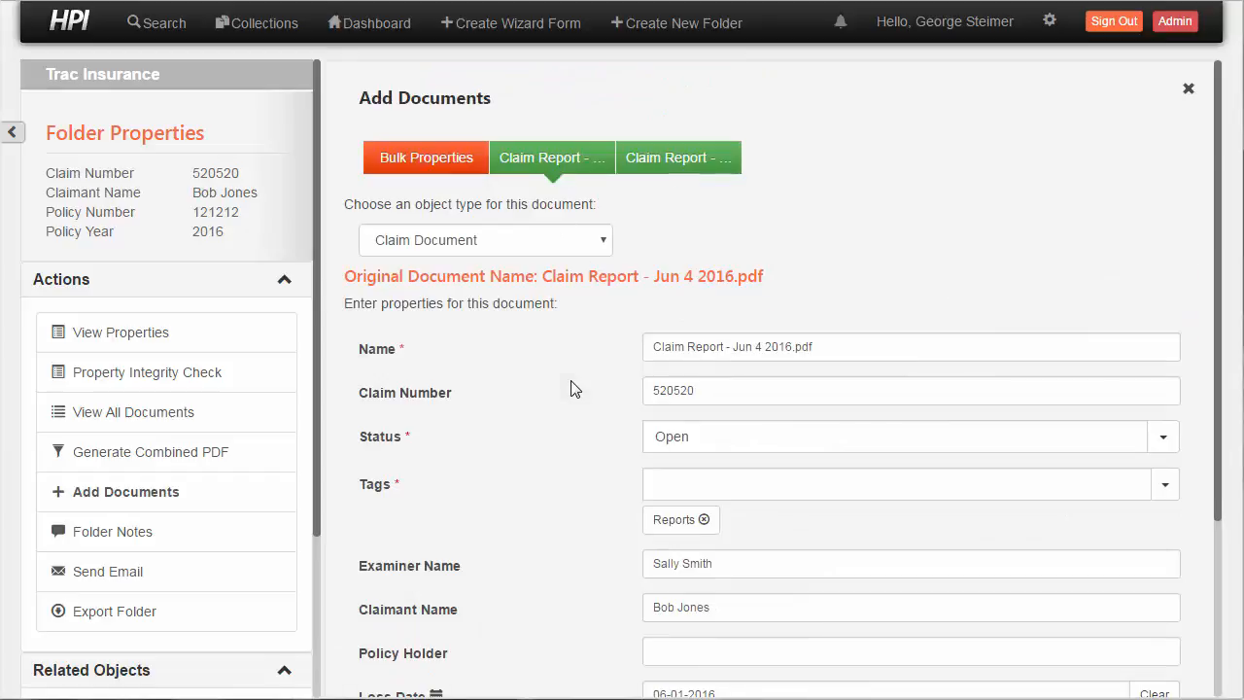
{"action": "scroll", "coordinate": [587, 442], "scroll_direction": "down", "scroll_amount": 3}
{"action": "scroll", "coordinate": [577, 467], "scroll_direction": "up", "scroll_amount": 3}
{"action": "scroll", "coordinate": [627, 477], "scroll_direction": "down", "scroll_amount": 2}
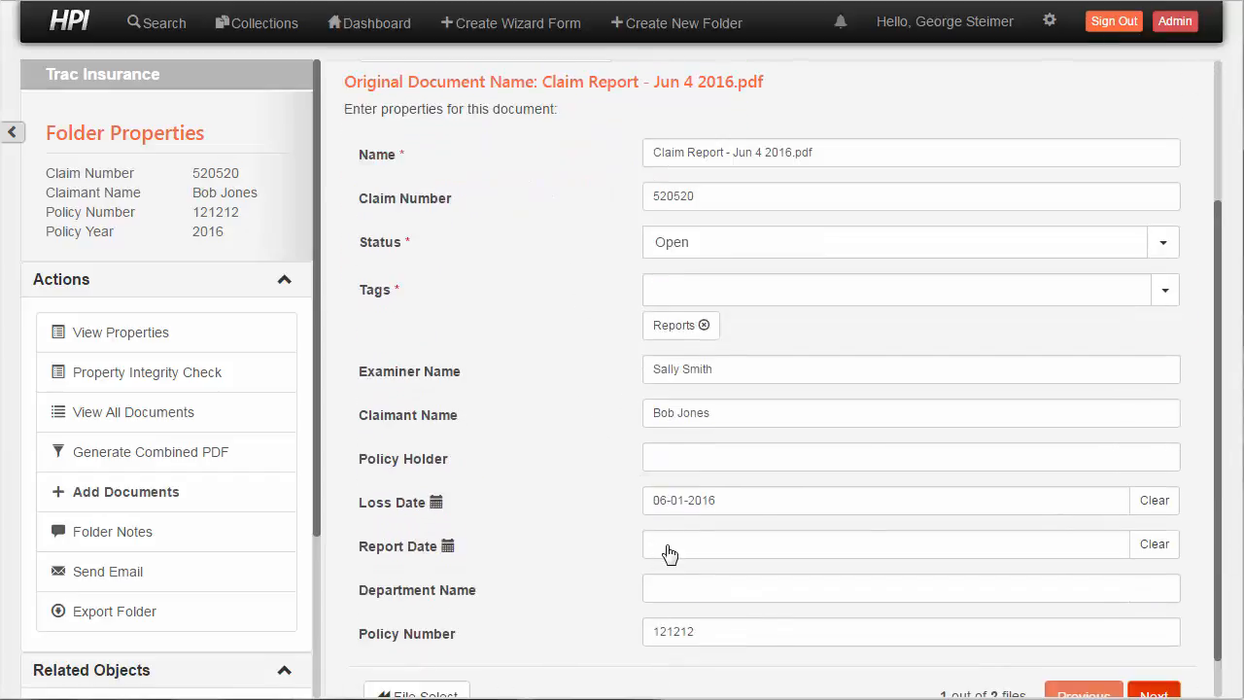
{"action": "left_click", "coordinate": [667, 551]}
{"action": "left_click", "coordinate": [844, 416]}
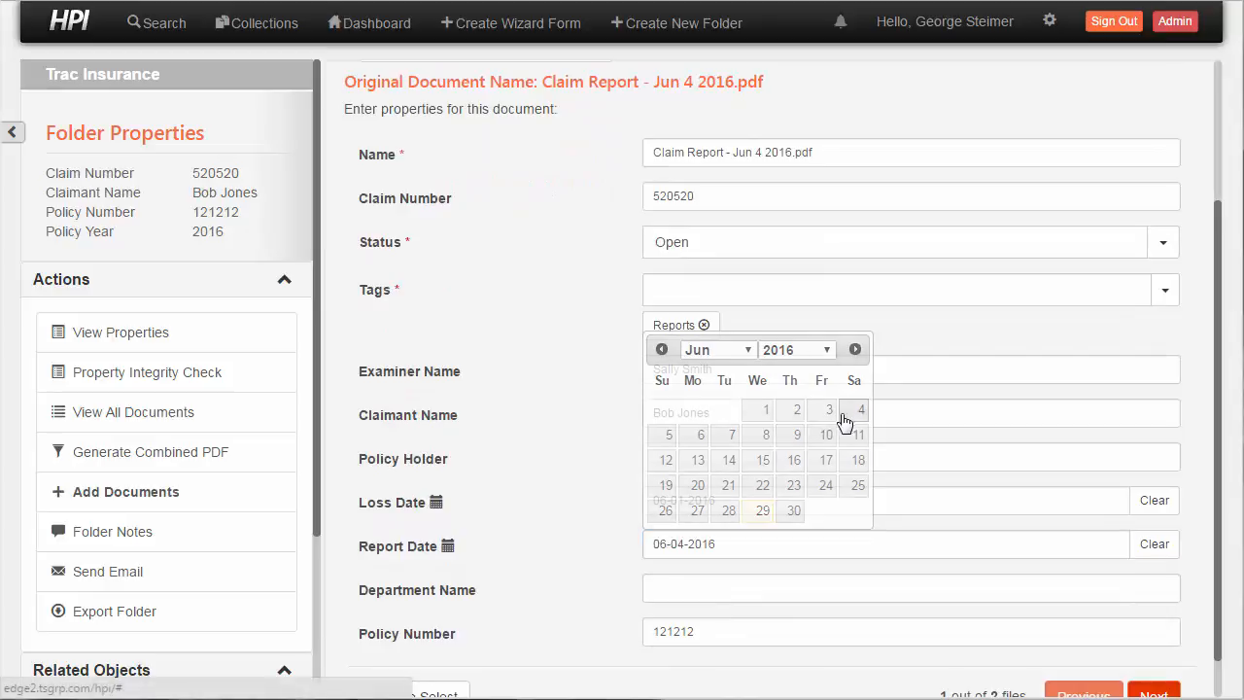
Continue to the properties of Claim Report - Jun 17 2016.pdf, then finish and upload both documents
{"action": "scroll", "coordinate": [1024, 632], "scroll_direction": "down", "scroll_amount": 1}
{"action": "left_click", "coordinate": [1137, 658]}
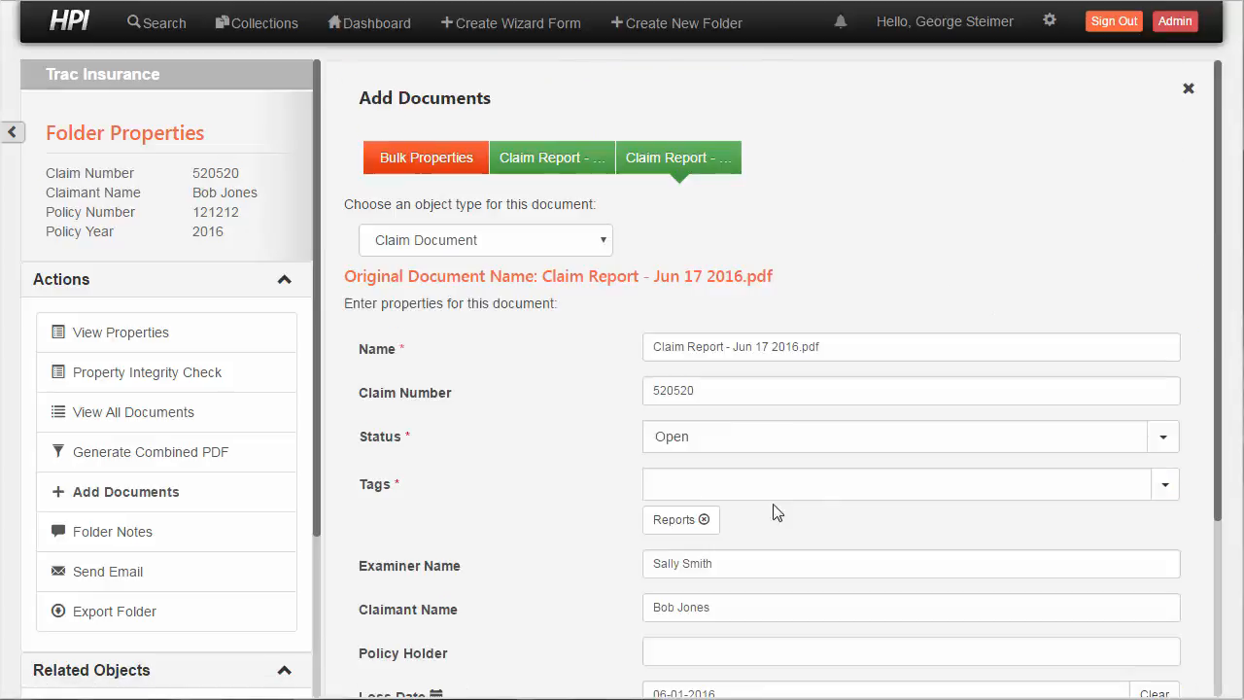
{"action": "scroll", "coordinate": [619, 500], "scroll_direction": "down", "scroll_amount": 3}
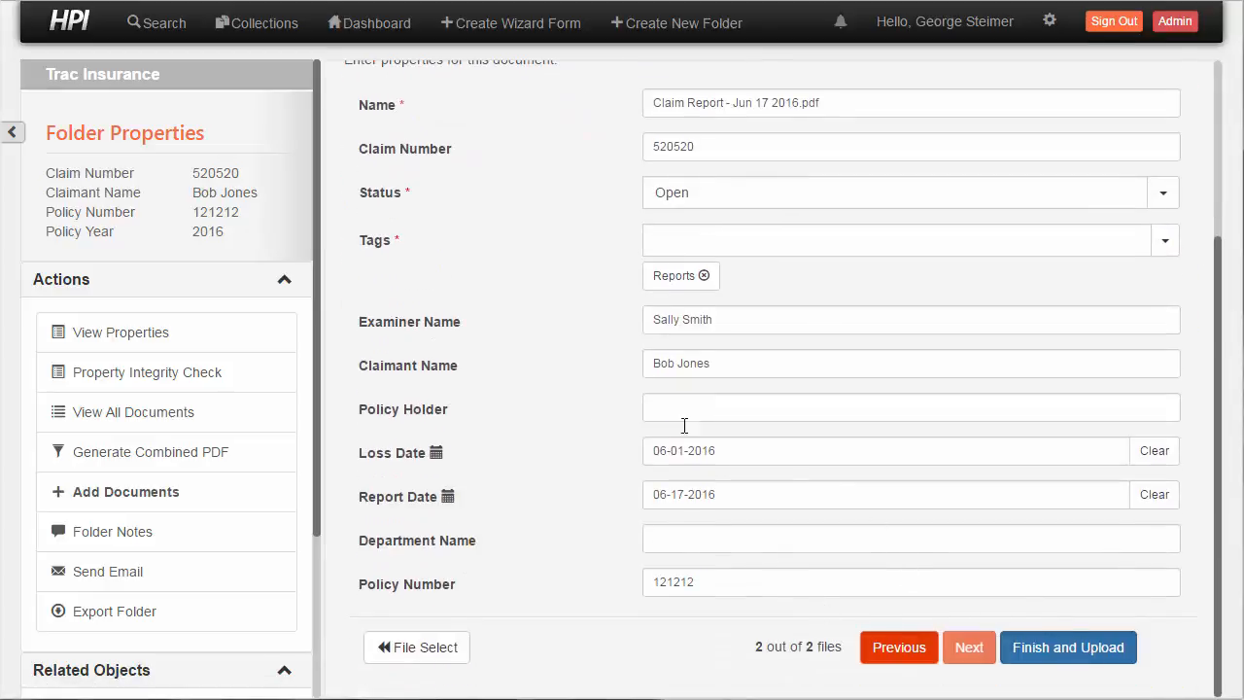
{"action": "left_click", "coordinate": [1036, 653]}
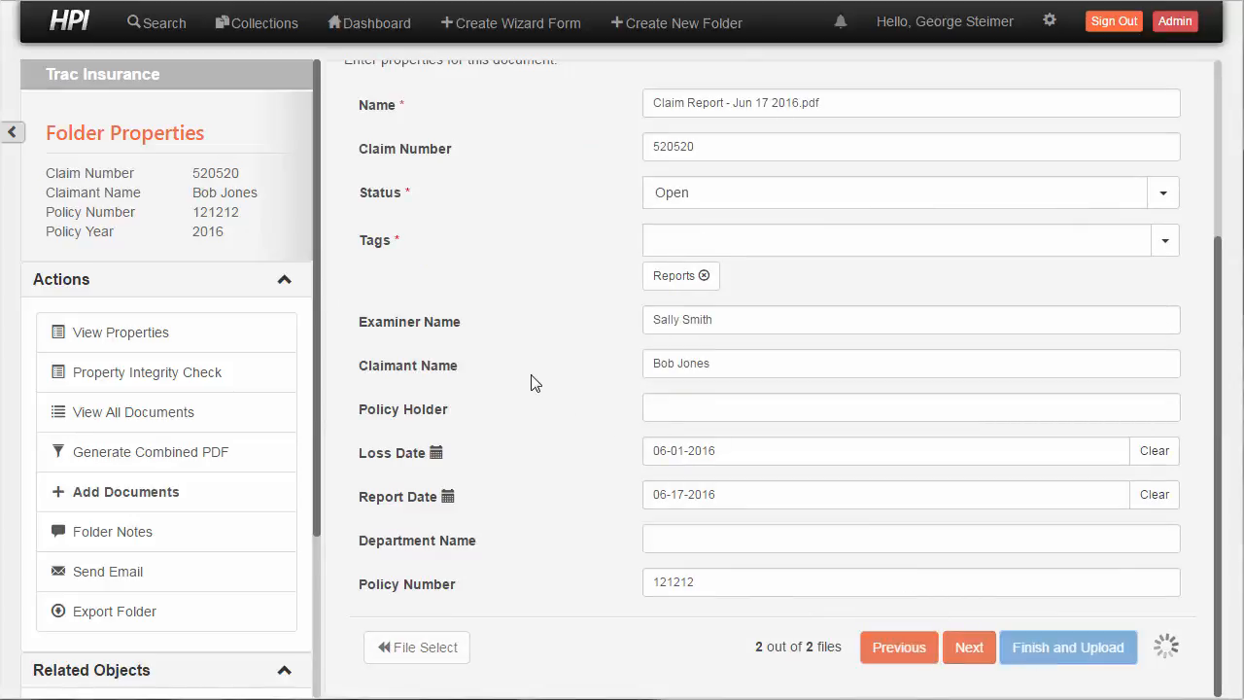